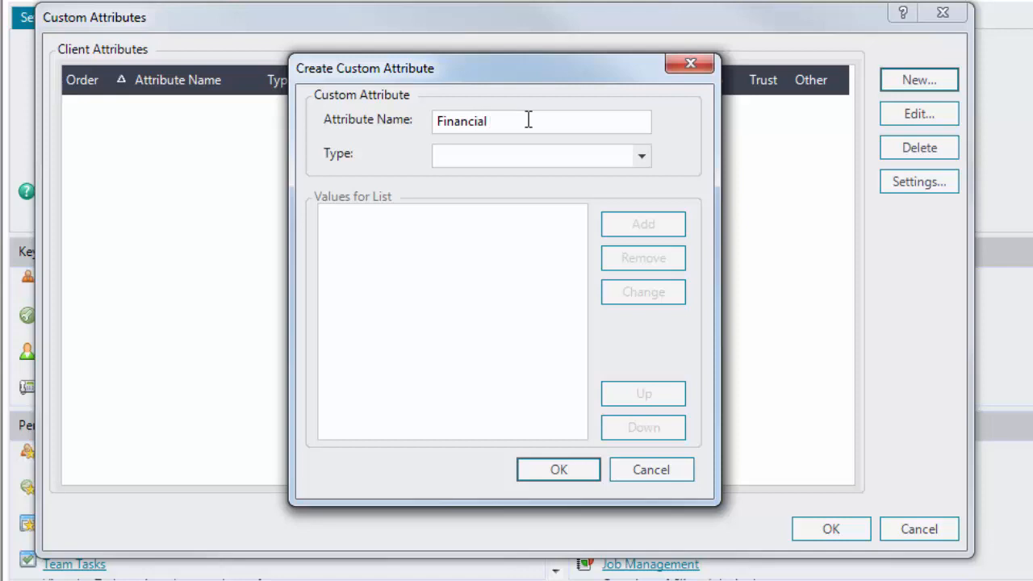
# Step: Name the new custom attribute Financial Reporting Standard and set its type to List
pyautogui.write('eporting Standard')
pyautogui.click(641, 156)
pyautogui.click(513, 218)
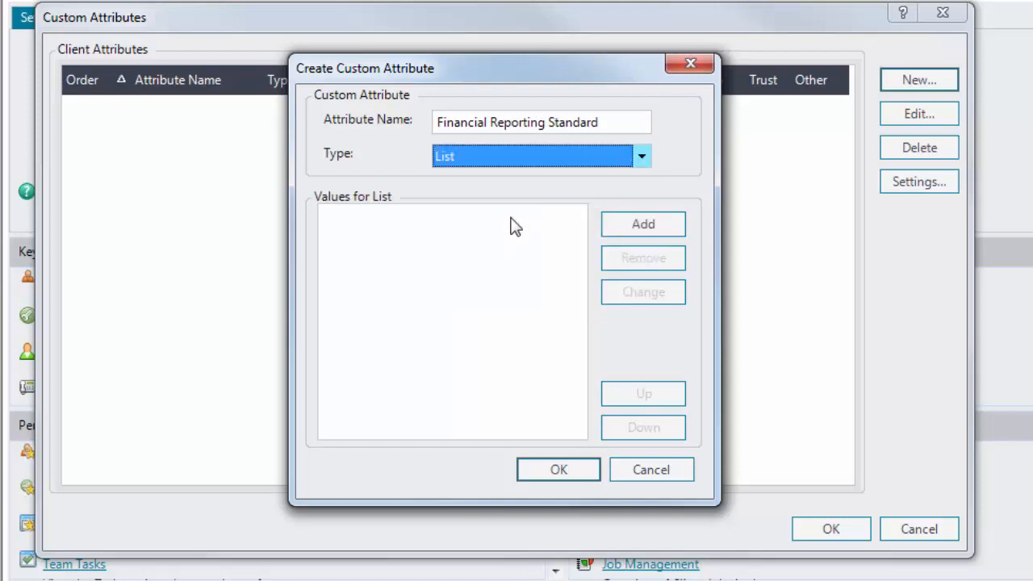
# Step: Add FRSSE 2008 as a value for the attribute's list
pyautogui.click(651, 227)
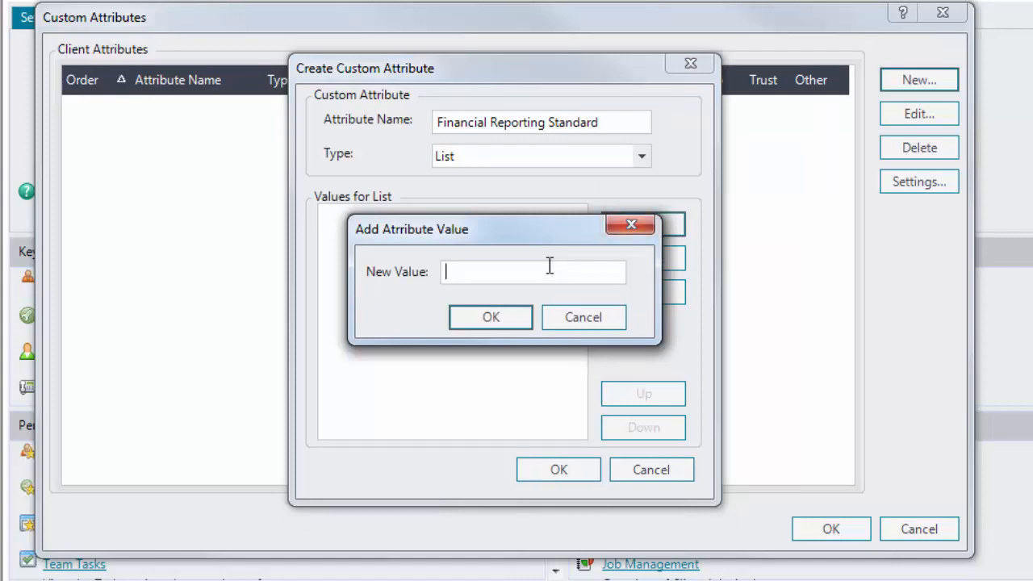
pyautogui.write('FRSSE 2008')
pyautogui.click(508, 317)
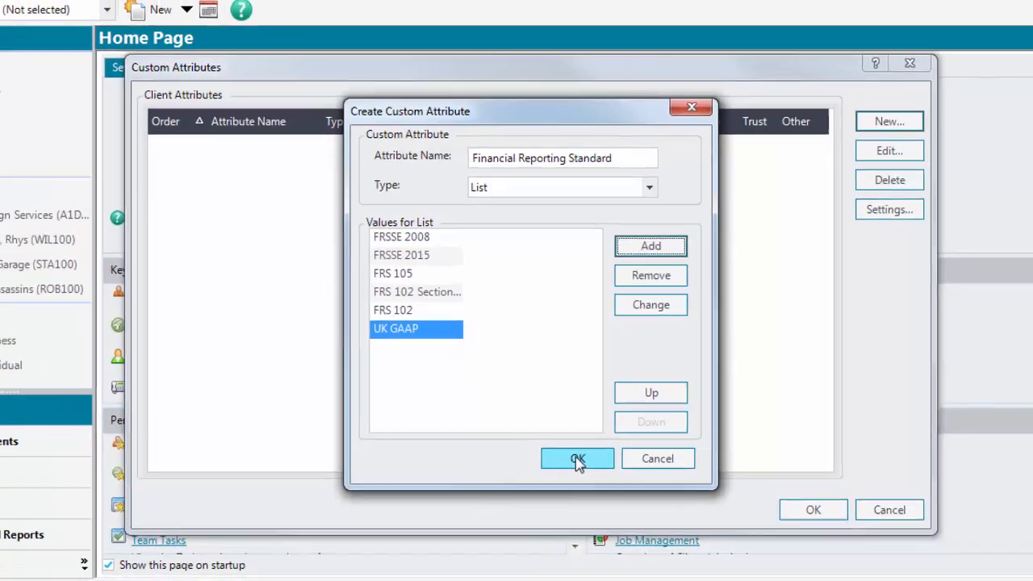
# Step: Save the Financial Reporting Standard attribute and enable it for Company clients
pyautogui.click(560, 468)
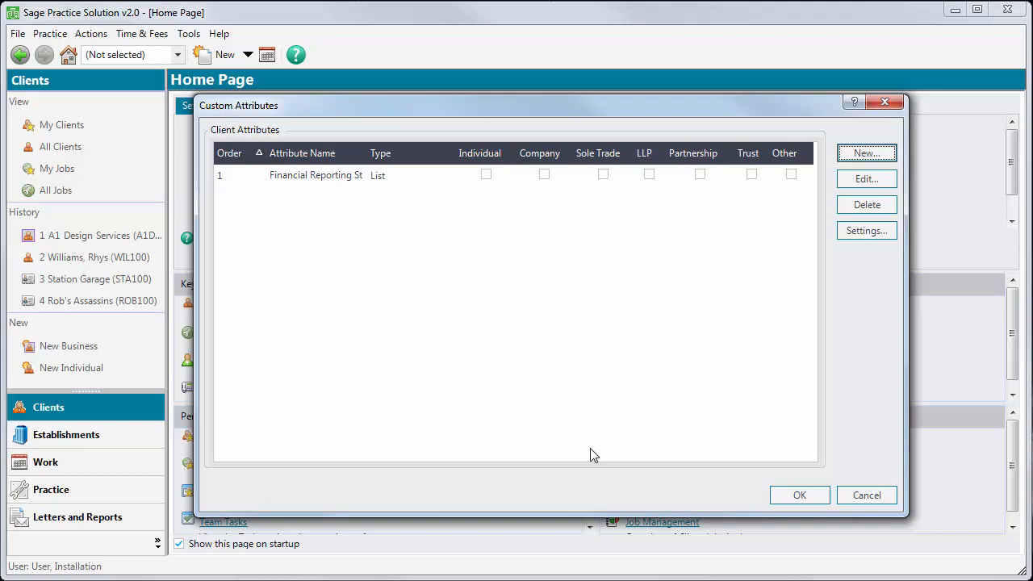
pyautogui.click(543, 175)
pyautogui.click(796, 501)
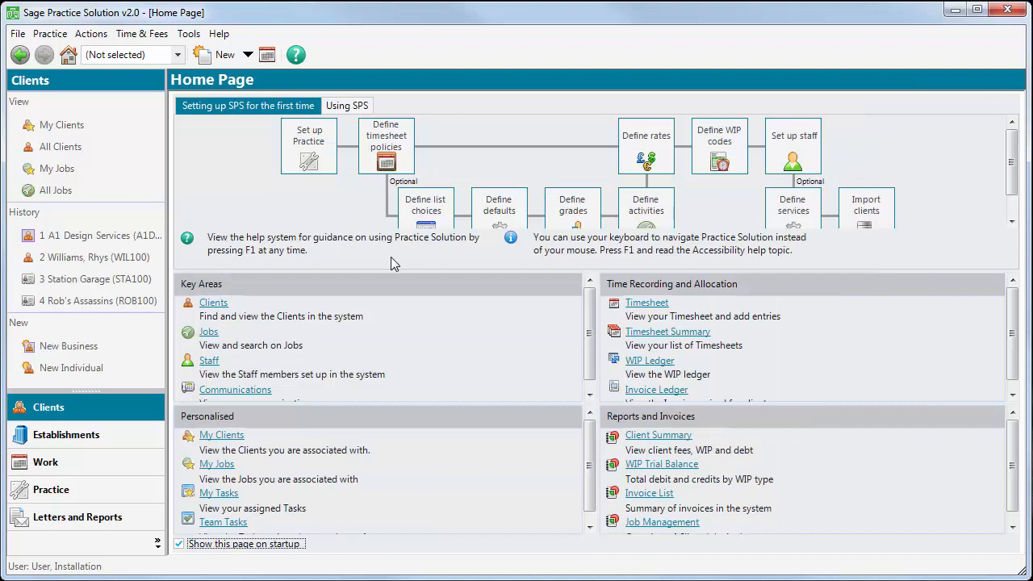
# Step: From the list of all clients, edit A1 Design Services and set its Financial Reporting Standard custom attribute to FRSSE 2008
pyautogui.click(81, 153)
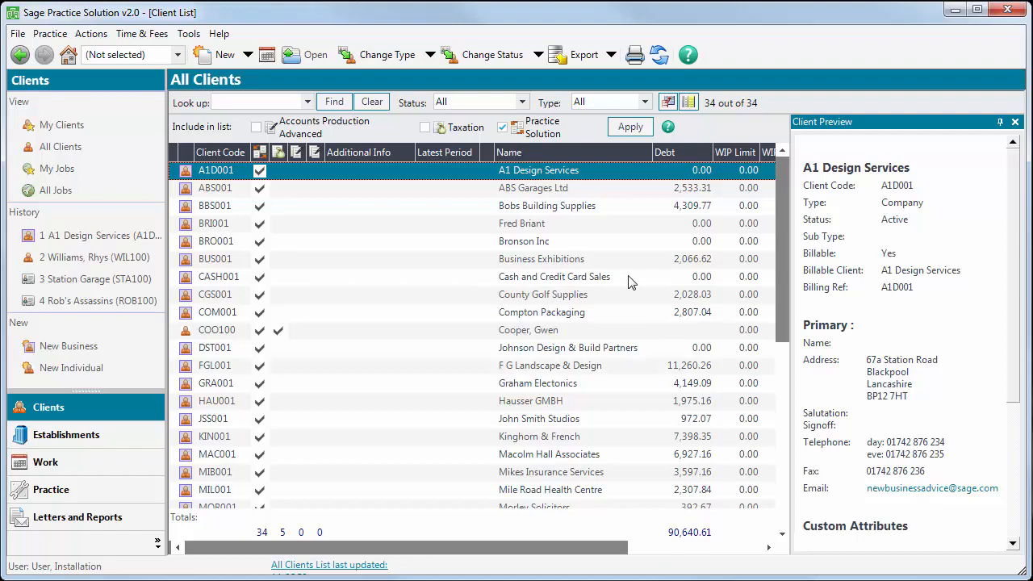
pyautogui.rightClick(503, 177)
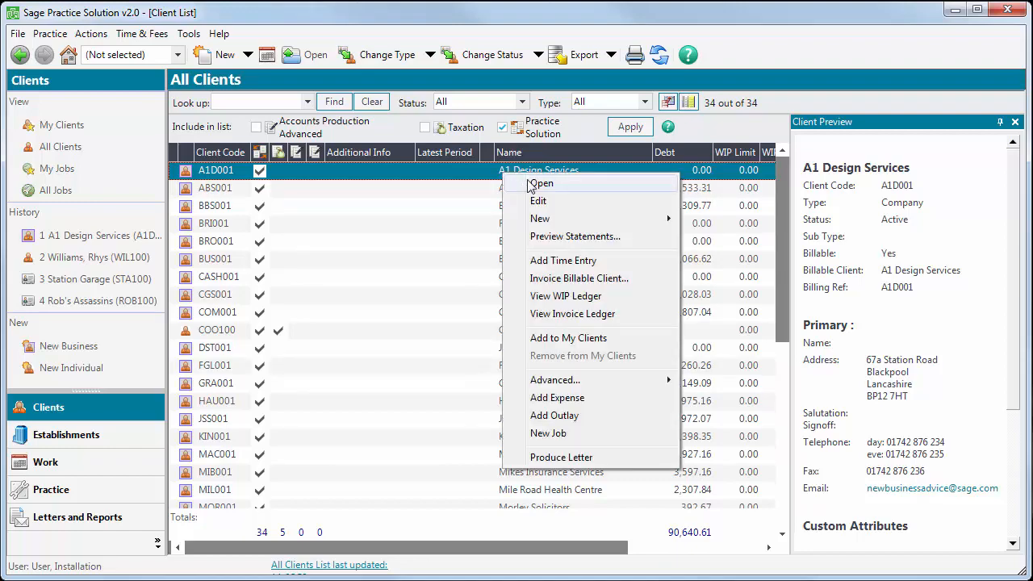
pyautogui.click(532, 195)
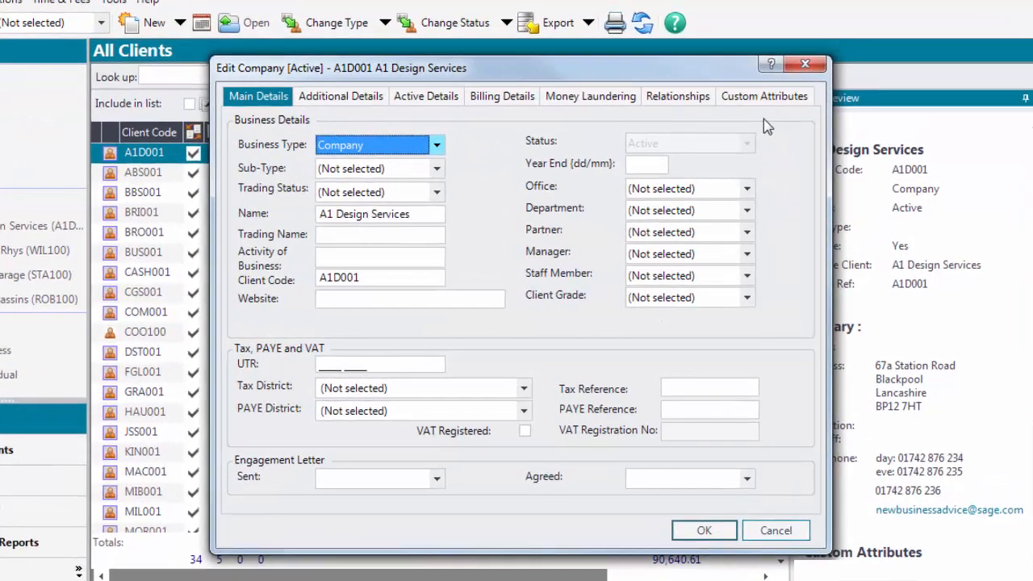
pyautogui.click(768, 102)
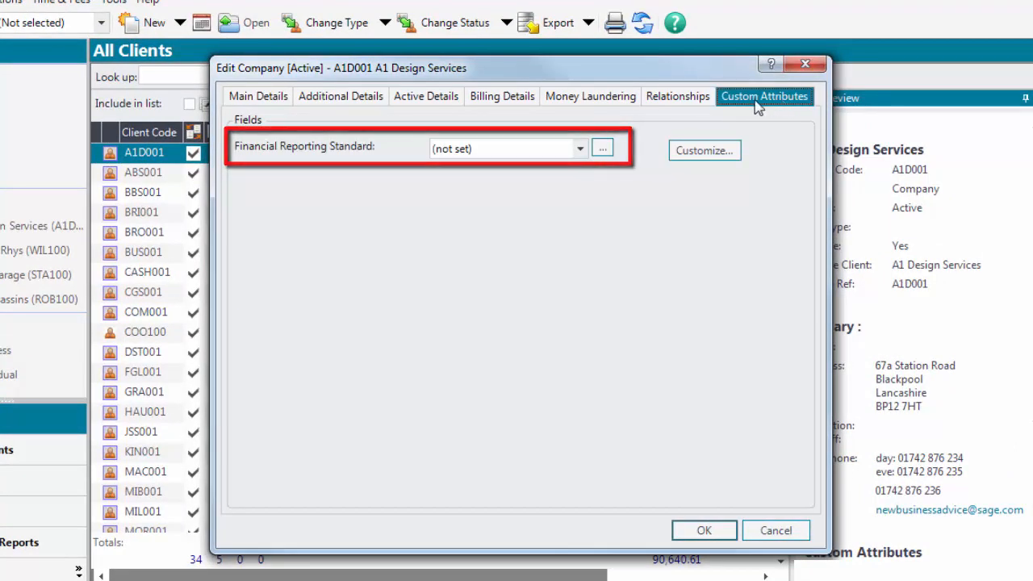
pyautogui.click(579, 149)
pyautogui.click(507, 185)
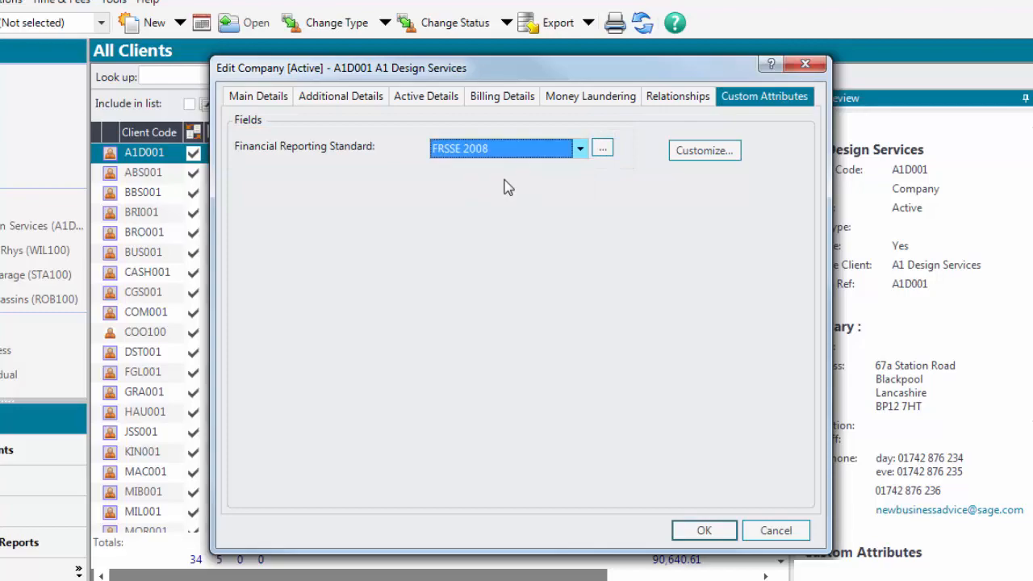
pyautogui.click(703, 530)
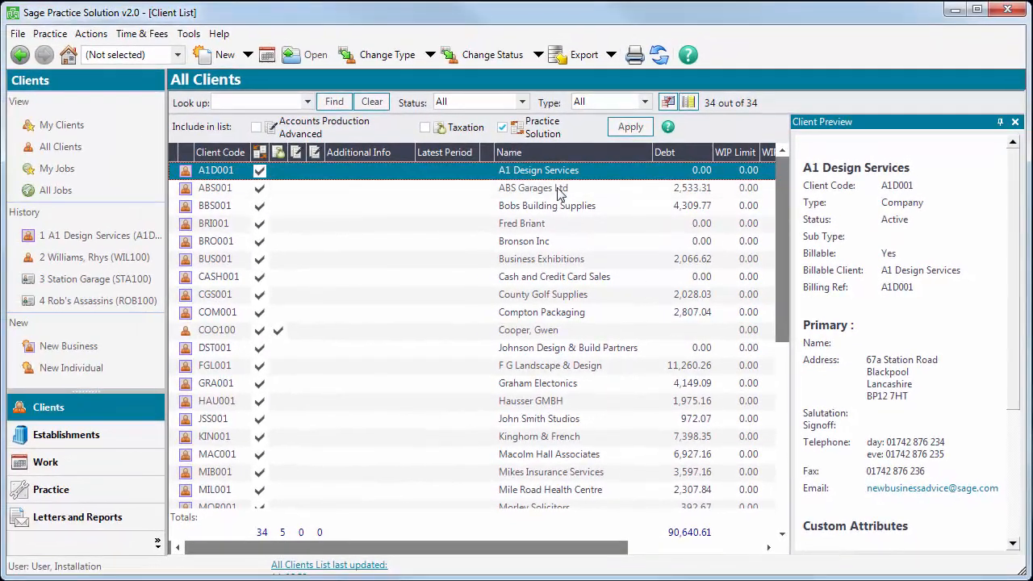
# Step: Start a batch edit of the Financial Reporting Standard for the clients from ABS Garages Ltd through Compton Packaging
pyautogui.click(560, 189)
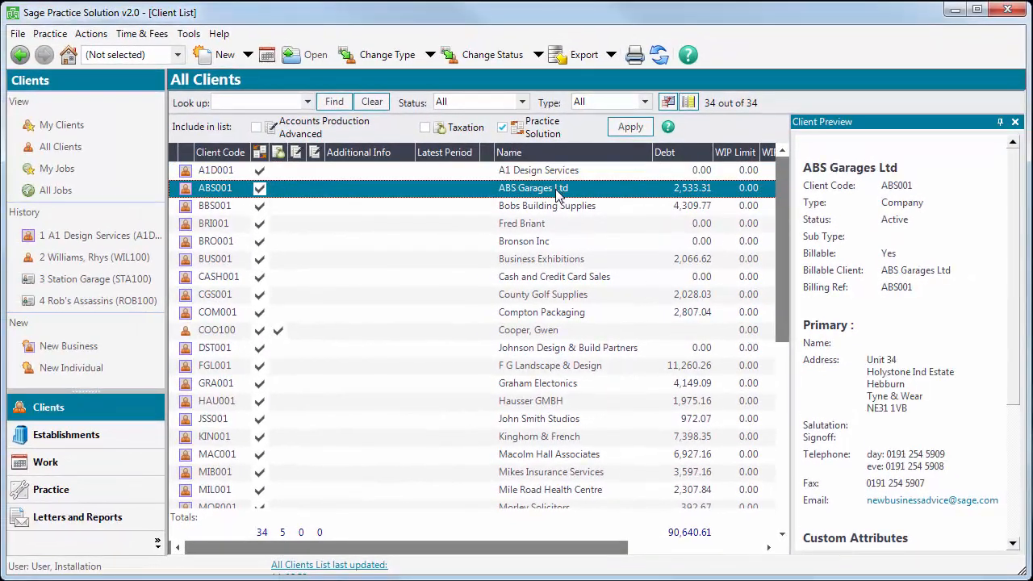
pyautogui.keyDown('shift'); pyautogui.click(556, 314); pyautogui.keyUp('shift')
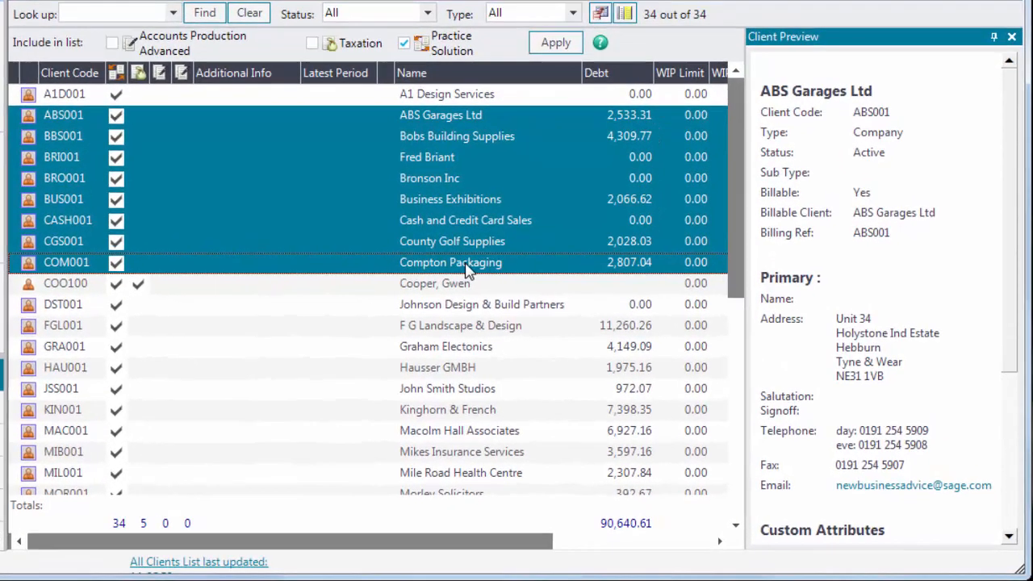
pyautogui.rightClick(462, 239)
pyautogui.click(494, 253)
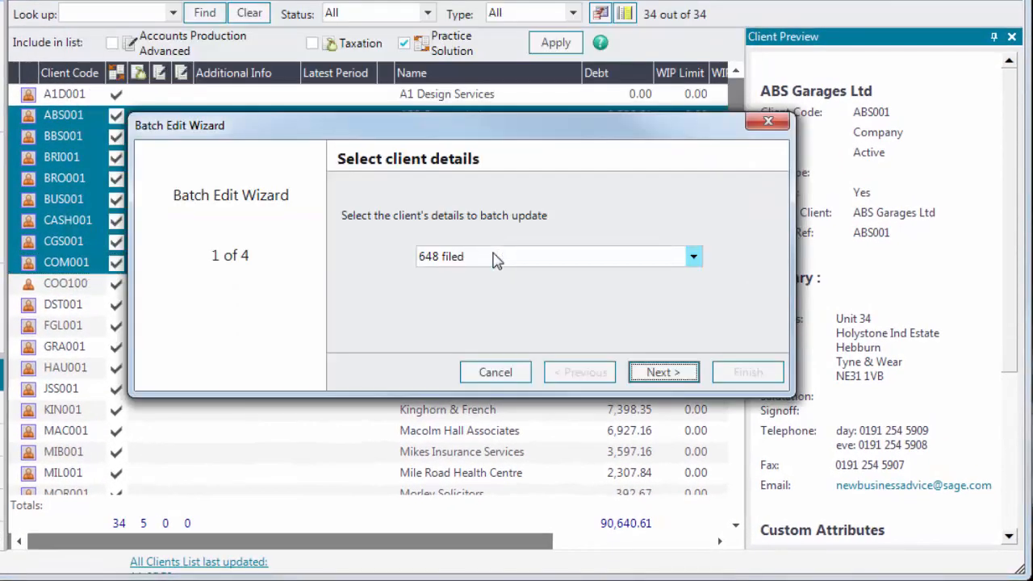
pyautogui.click(693, 255)
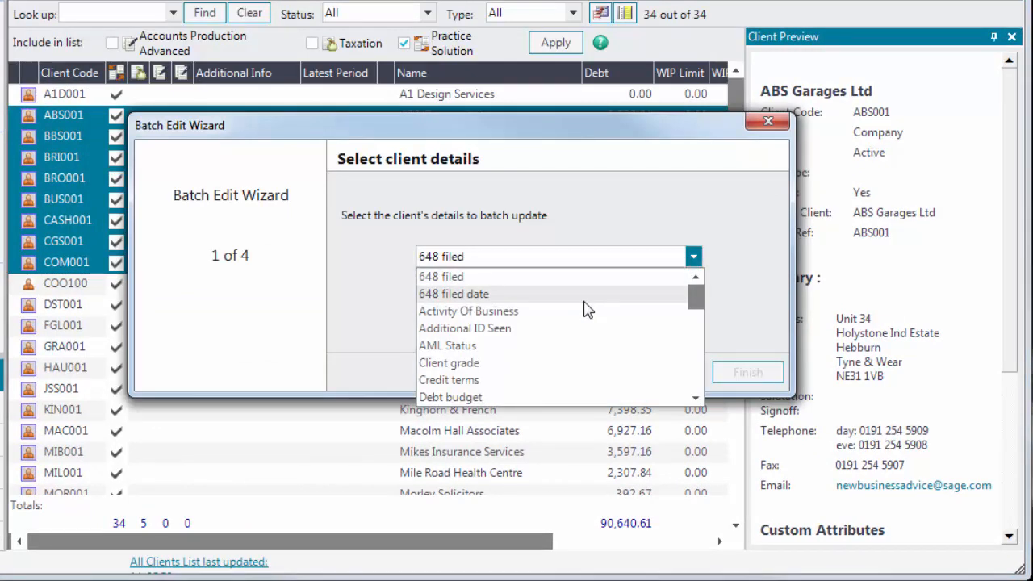
pyautogui.scroll(-3, 586, 309)
pyautogui.click(557, 325)
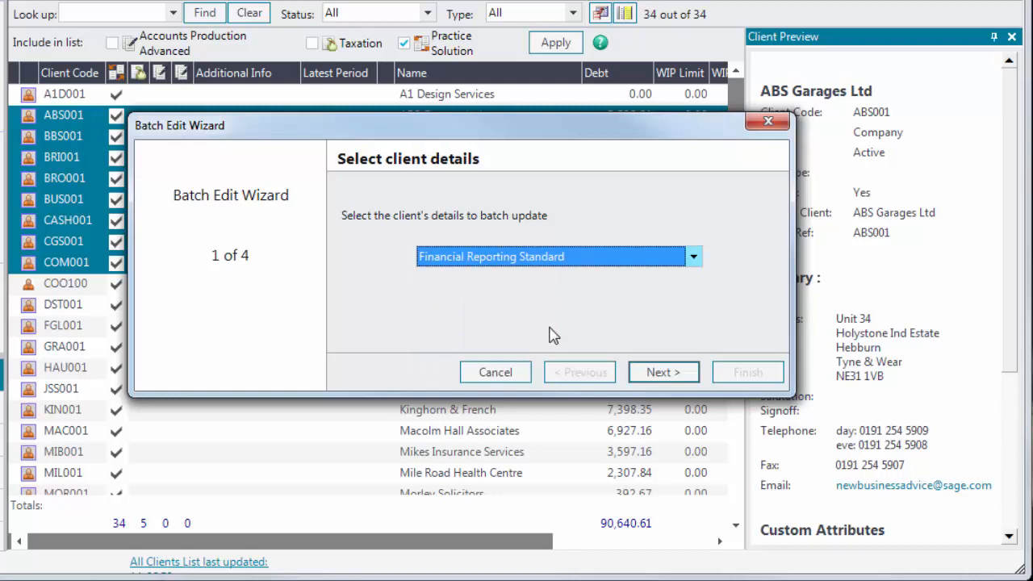
pyautogui.click(662, 372)
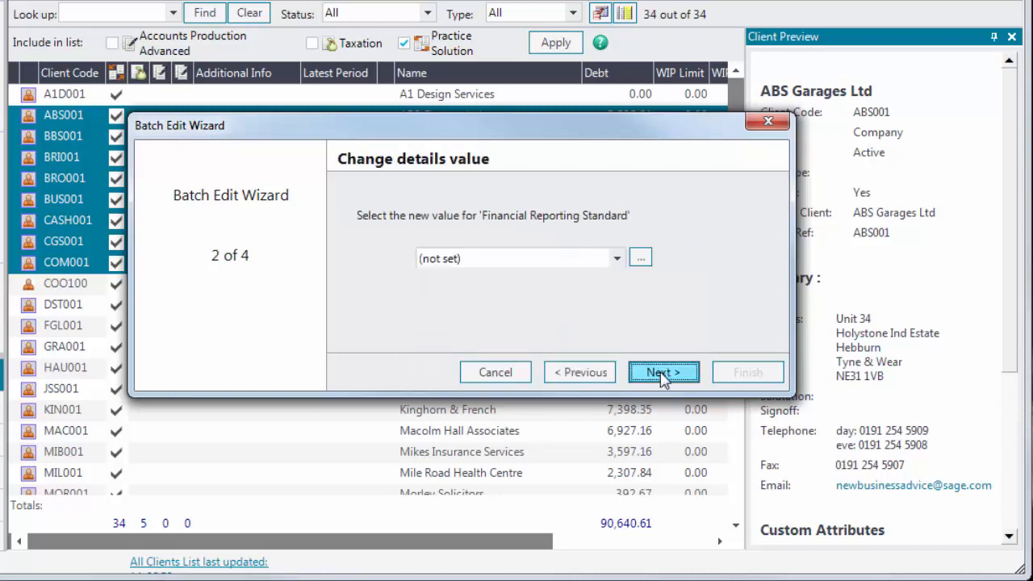
# Step: Set the batch's Financial Reporting Standard to FRSSE 2015 and complete the batch edit
pyautogui.click(616, 259)
pyautogui.click(492, 313)
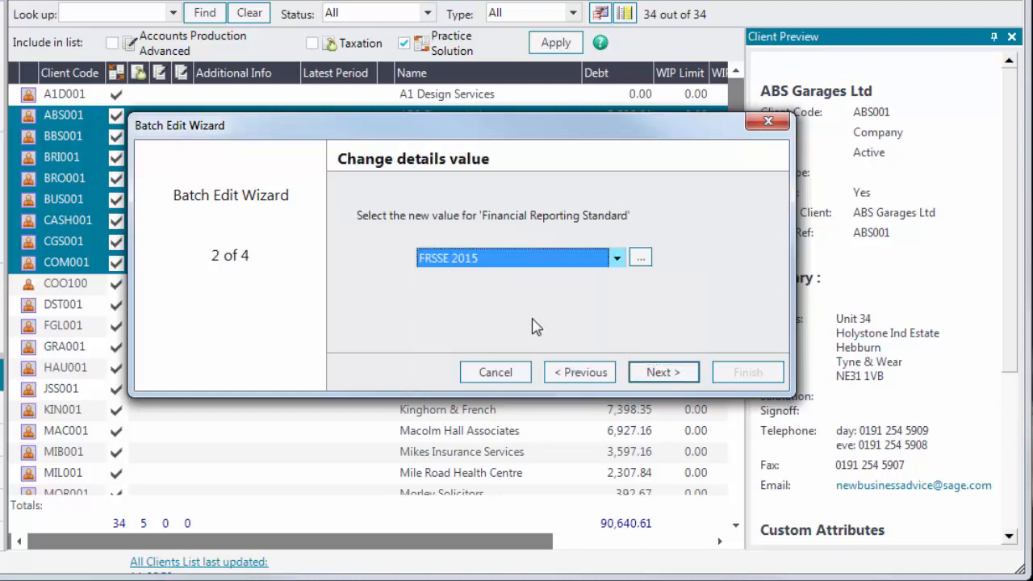
pyautogui.click(667, 376)
pyautogui.click(664, 373)
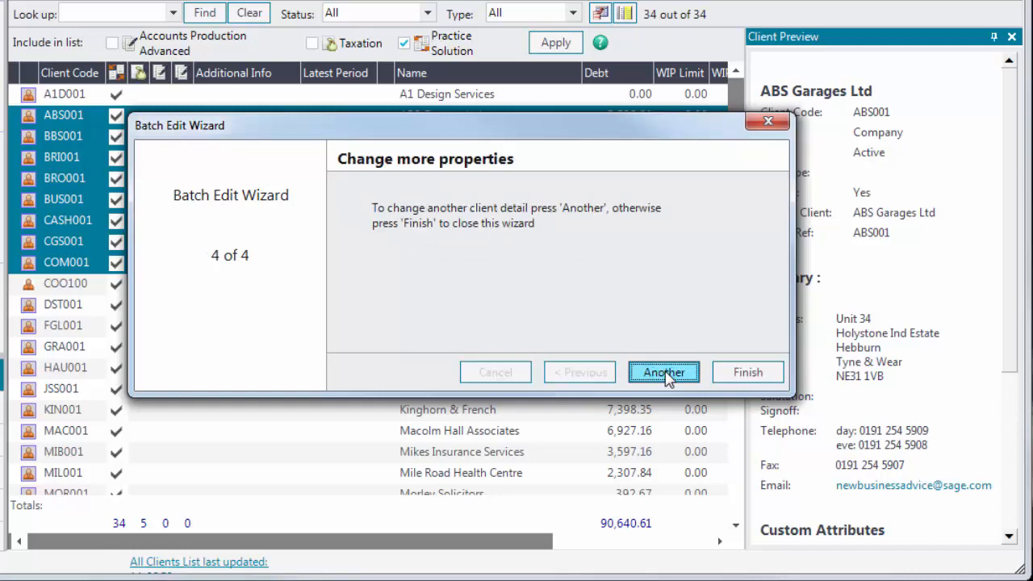
pyautogui.click(741, 373)
# Step: Start a batch edit of the Financial Reporting Standard for the clients from the one below Compton Packaging through John Smith Studios
pyautogui.click(495, 292)
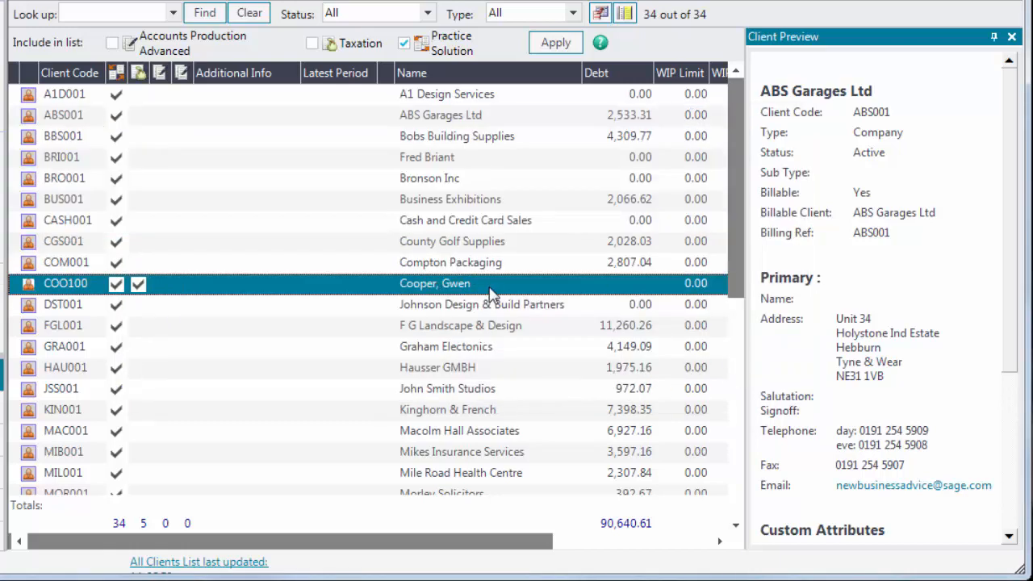
pyautogui.keyDown('shift'); pyautogui.click(489, 390); pyautogui.keyUp('shift')
pyautogui.rightClick(471, 355)
pyautogui.click(537, 367)
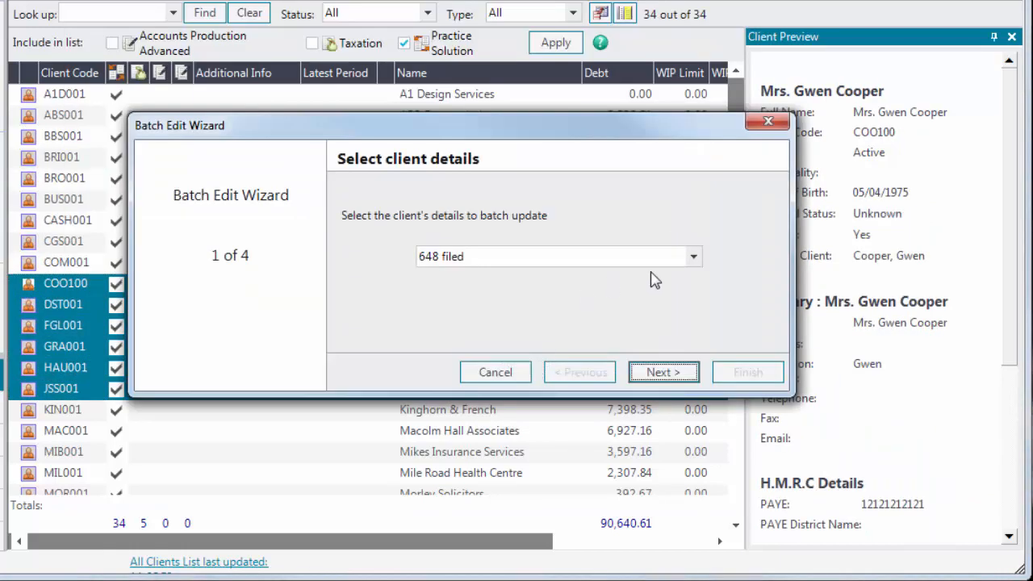
pyautogui.click(692, 253)
pyautogui.click(562, 336)
pyautogui.click(662, 372)
# Step: Set the batch's Financial Reporting Standard to FRS 105 and complete the batch edit
pyautogui.click(616, 260)
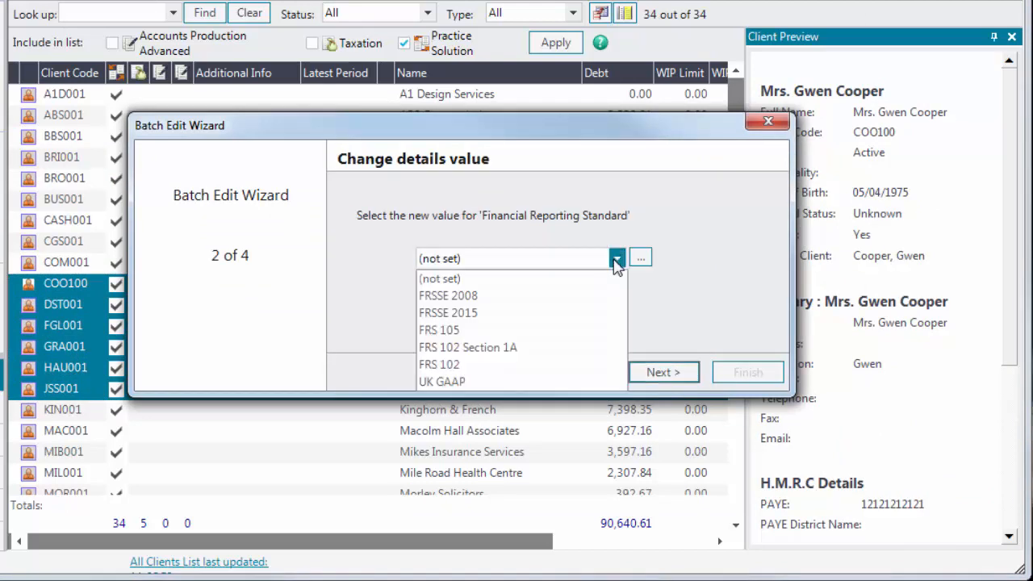
pyautogui.click(491, 330)
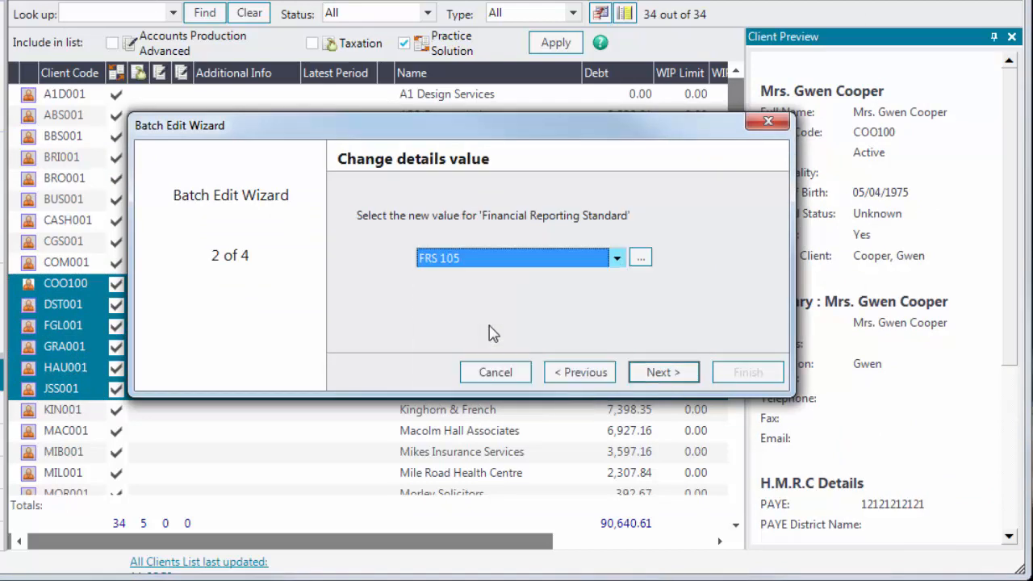
pyautogui.click(668, 384)
pyautogui.click(674, 384)
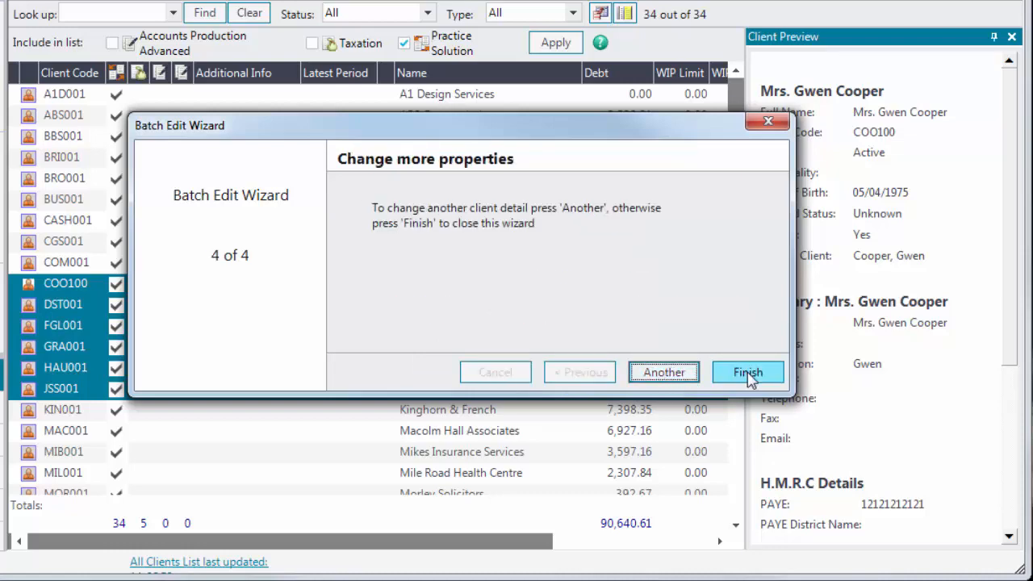
pyautogui.click(747, 373)
# Step: Start a batch edit of the Financial Reporting Standard for the clients from Kinghorn & French through Patterson & Graham Garages
pyautogui.click(491, 407)
pyautogui.scroll(-2, 492, 407)
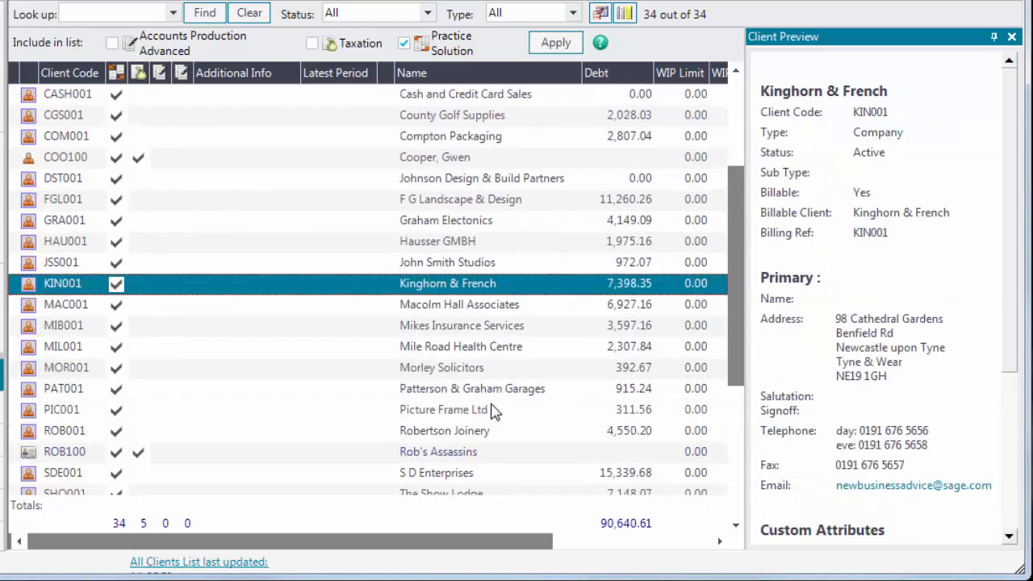
pyautogui.scroll(-1, 494, 407)
pyautogui.keyDown('shift'); pyautogui.click(492, 330); pyautogui.keyUp('shift')
pyautogui.rightClick(476, 302)
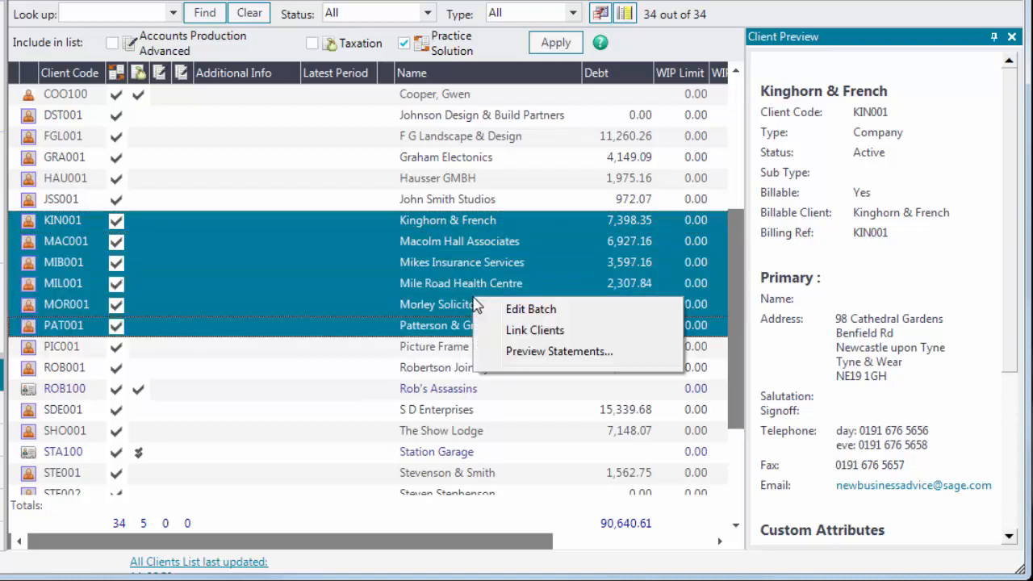
pyautogui.click(528, 309)
pyautogui.click(693, 255)
pyautogui.scroll(-3, 518, 318)
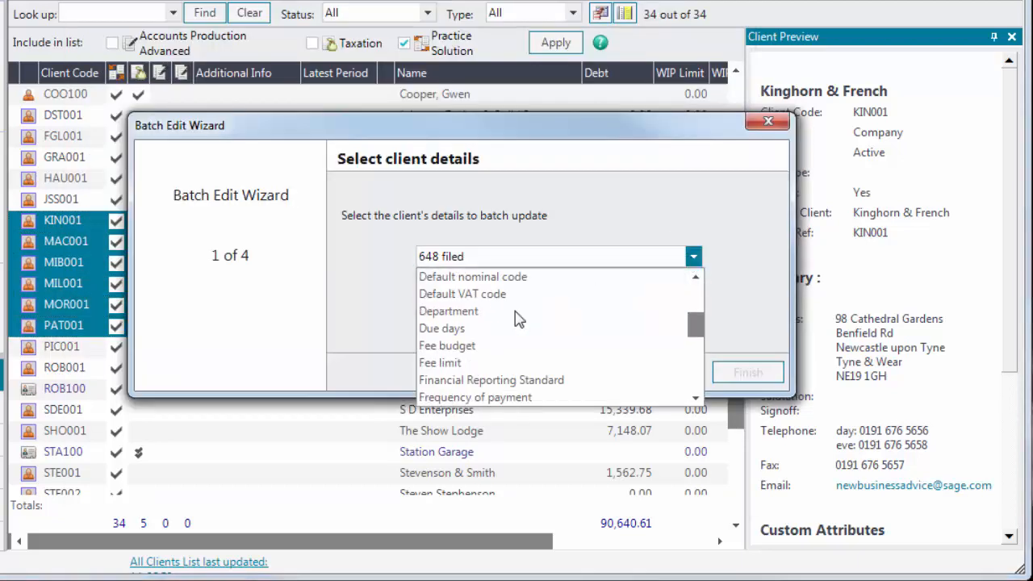
pyautogui.click(529, 380)
pyautogui.click(658, 372)
# Step: Set the batch's Financial Reporting Standard to FRS 102 Section 1A and complete the batch edit
pyautogui.click(616, 258)
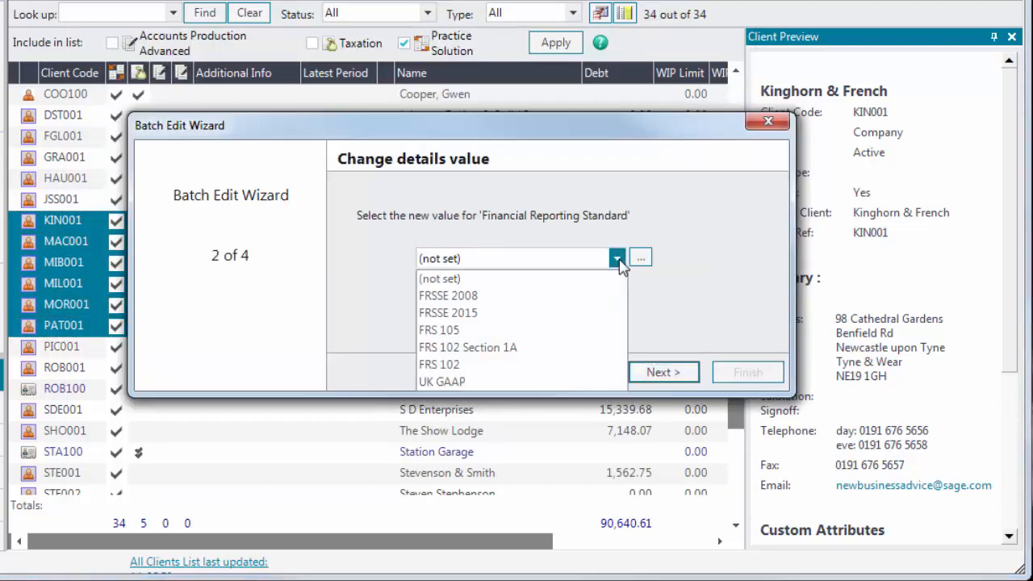
pyautogui.click(489, 347)
pyautogui.click(663, 372)
pyautogui.click(676, 374)
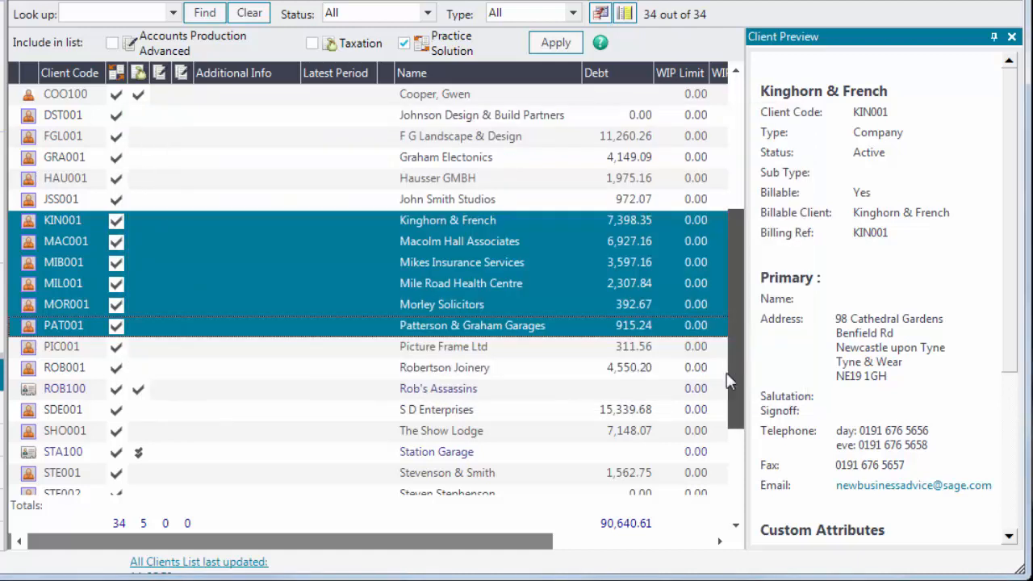
# Step: Start a batch edit of the Financial Reporting Standard for the clients from Picture Frame Ltd through The Show Lodge
pyautogui.click(485, 347)
pyautogui.keyDown('shift'); pyautogui.click(472, 429); pyautogui.keyUp('shift')
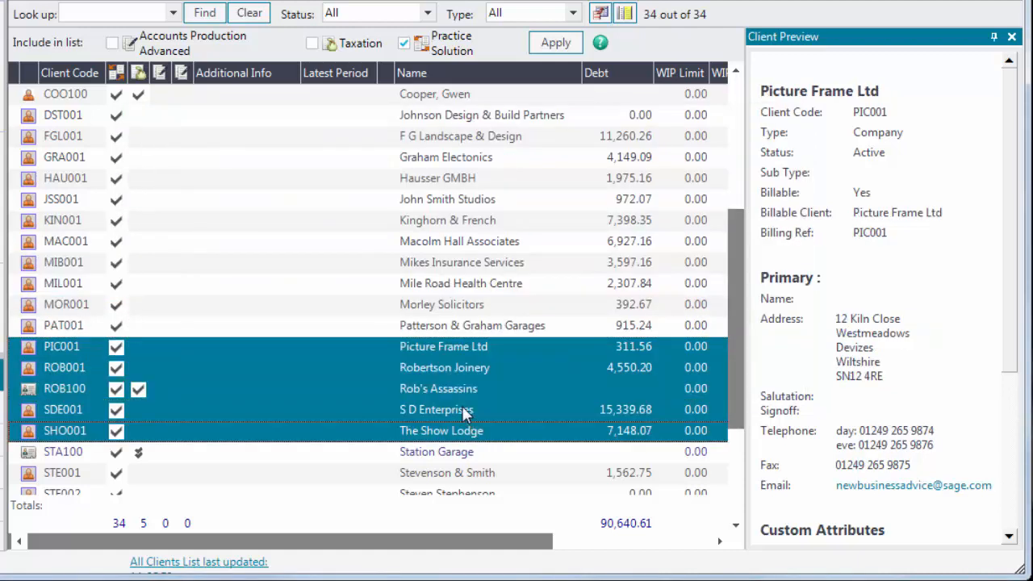
pyautogui.rightClick(464, 412)
pyautogui.click(501, 414)
pyautogui.click(690, 258)
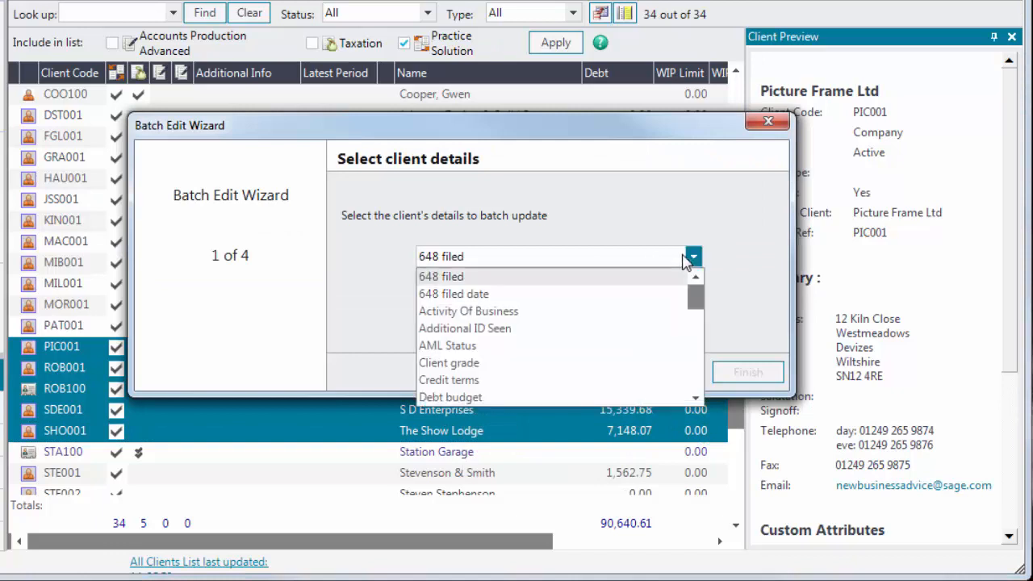
pyautogui.scroll(-3, 583, 293)
pyautogui.click(516, 375)
pyautogui.click(663, 372)
# Step: Set the batch's Financial Reporting Standard to FRS 102 and complete the batch edit
pyautogui.click(616, 259)
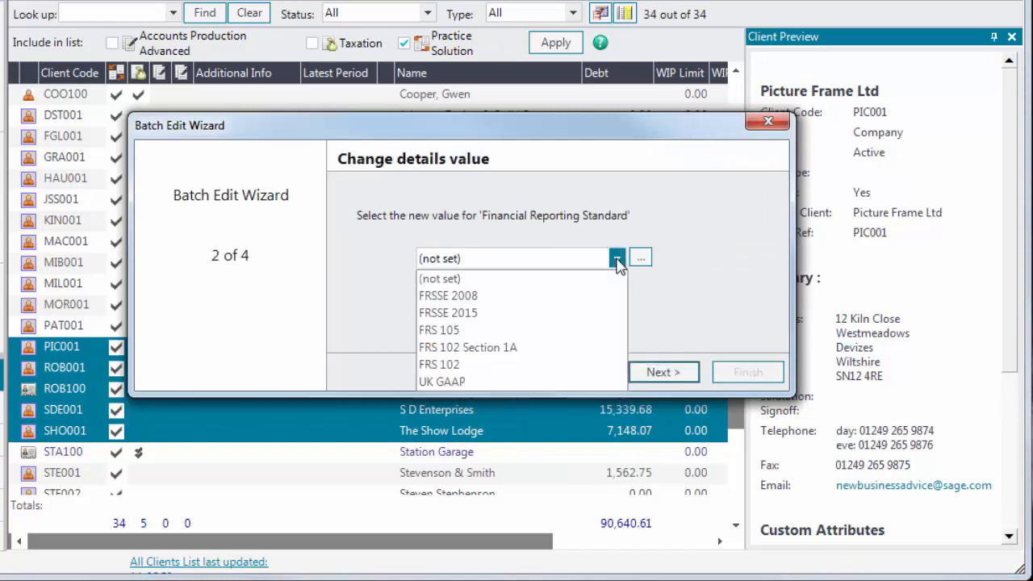
pyautogui.click(618, 363)
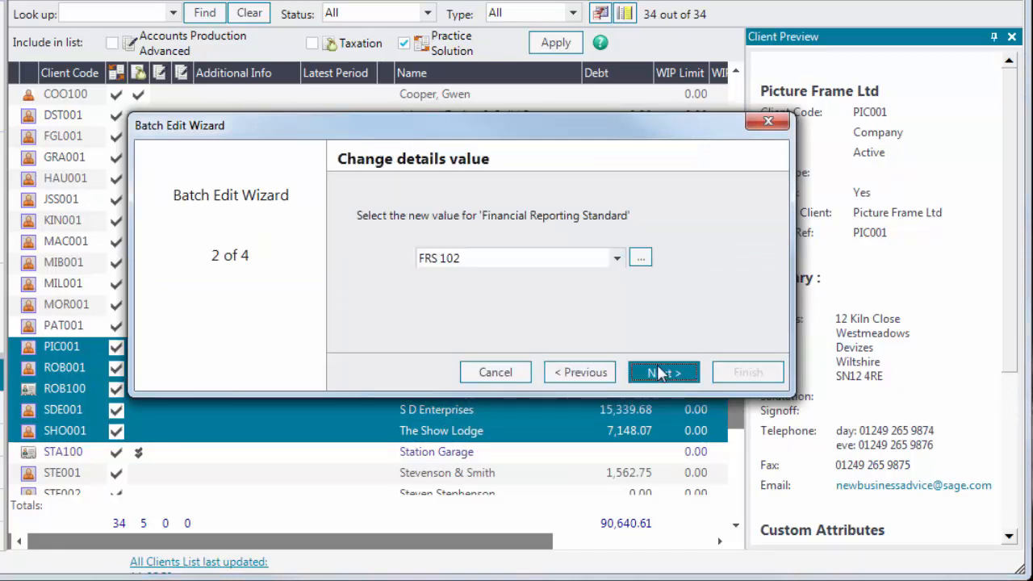
pyautogui.click(662, 372)
pyautogui.click(744, 372)
# Step: Start a batch edit of the Financial Reporting Standard for the clients from Station Garage through the end of the list
pyautogui.click(464, 452)
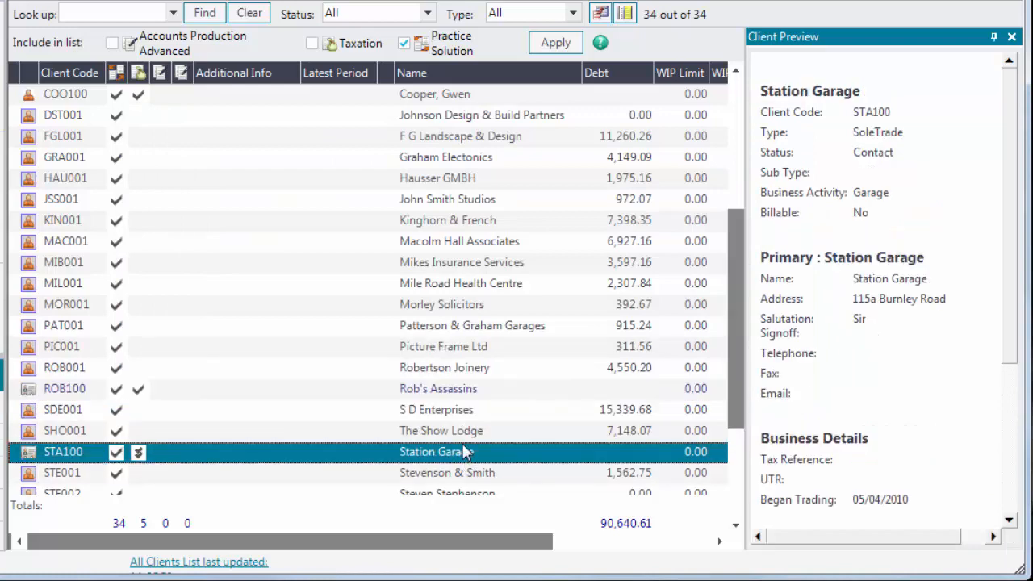
pyautogui.scroll(-2, 464, 452)
pyautogui.keyDown('shift'); pyautogui.click(462, 473); pyautogui.keyUp('shift')
pyautogui.rightClick(437, 432)
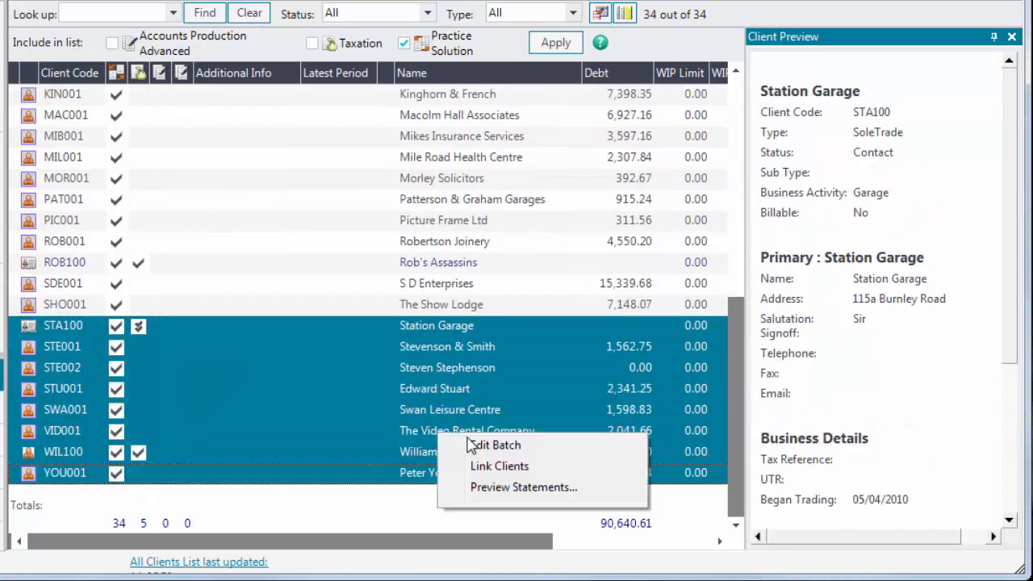
pyautogui.click(471, 446)
pyautogui.click(693, 257)
pyautogui.scroll(-3, 535, 323)
pyautogui.click(535, 329)
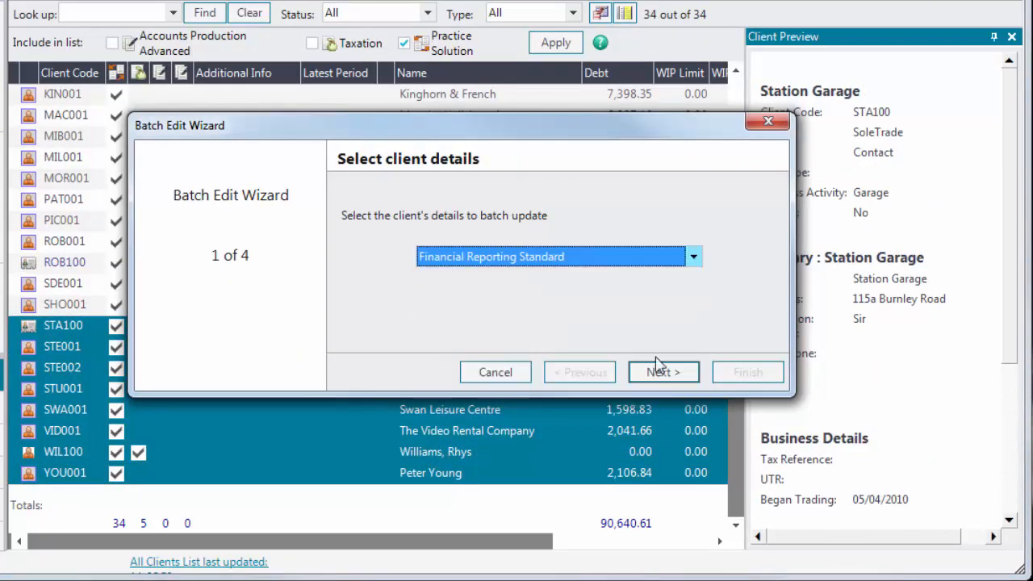
# Step: Set the batch's Financial Reporting Standard to UK GAAP and complete the batch edit
pyautogui.click(660, 371)
pyautogui.click(618, 256)
pyautogui.click(436, 381)
pyautogui.click(662, 372)
pyautogui.click(661, 372)
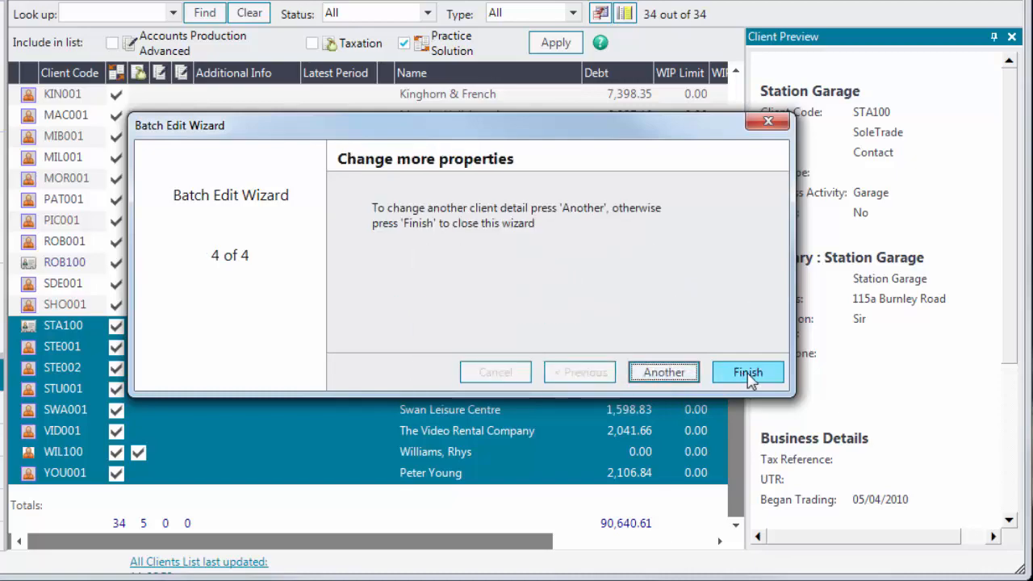
pyautogui.click(748, 373)
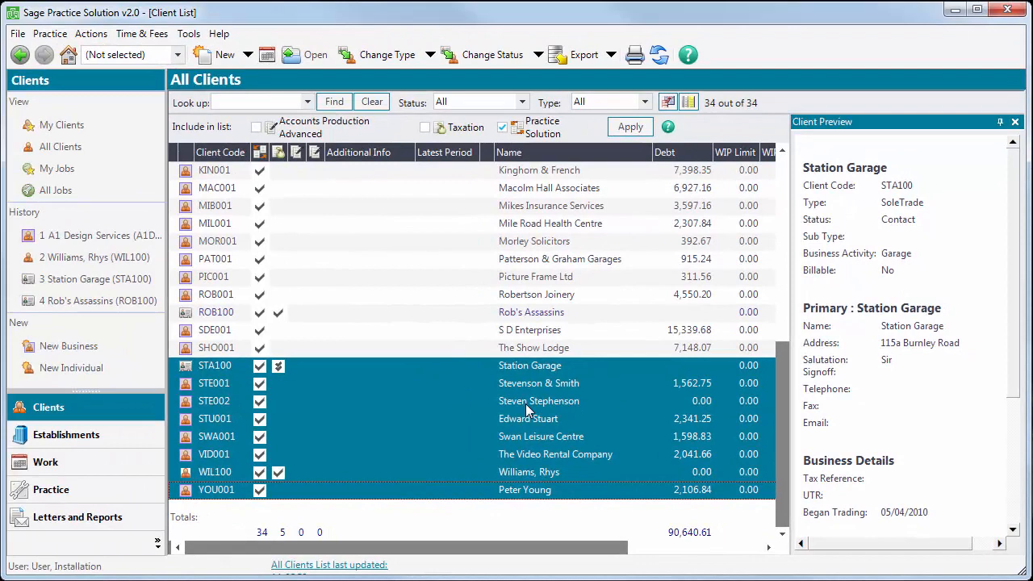
# Step: Create an interactive report named FRS 102 Section 1A Prep in the Client Details group, based on Full Client Details
pyautogui.click(113, 521)
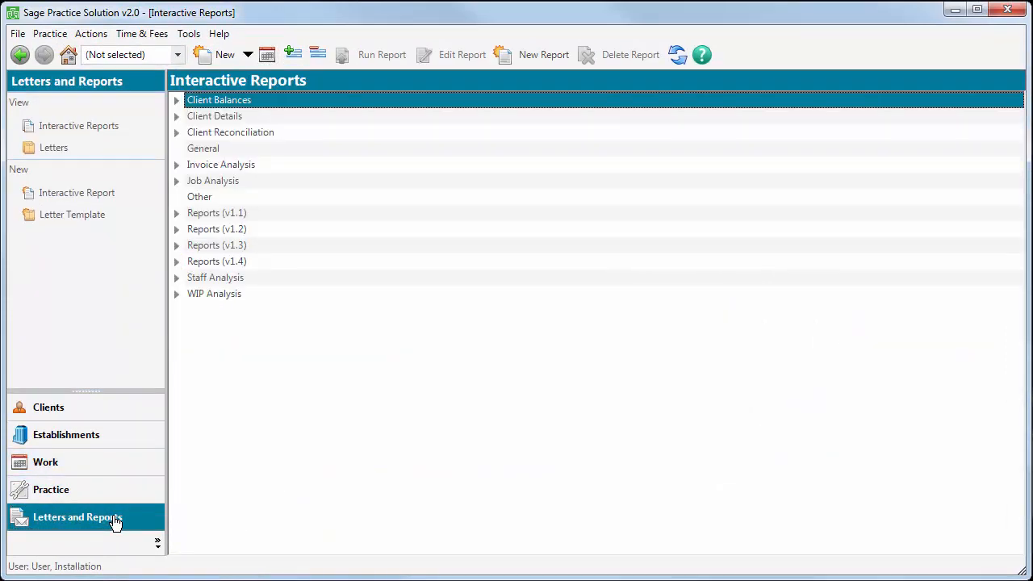
pyautogui.click(543, 55)
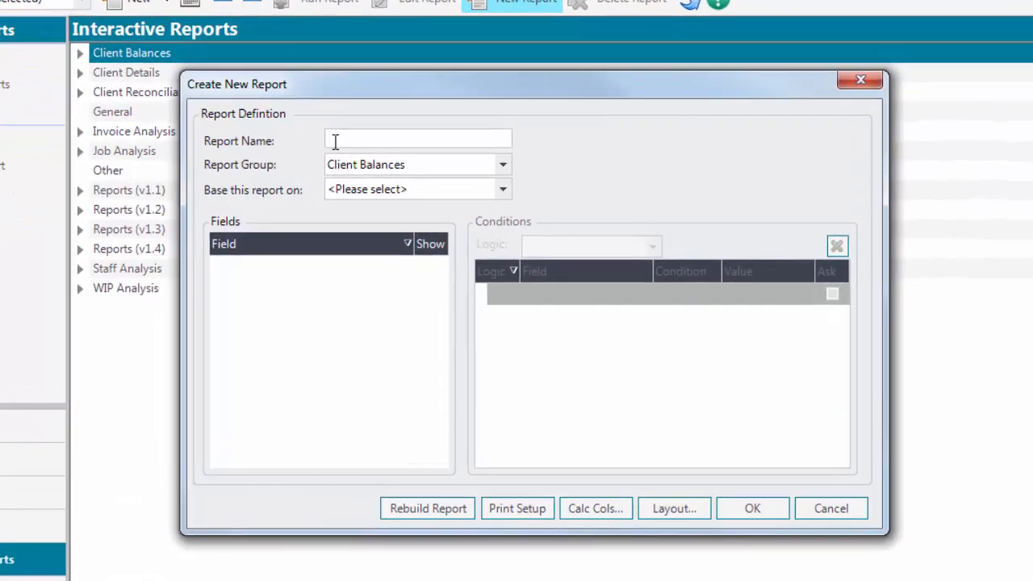
pyautogui.write('FRS 102 Section 1A Prep')
pyautogui.click(502, 165)
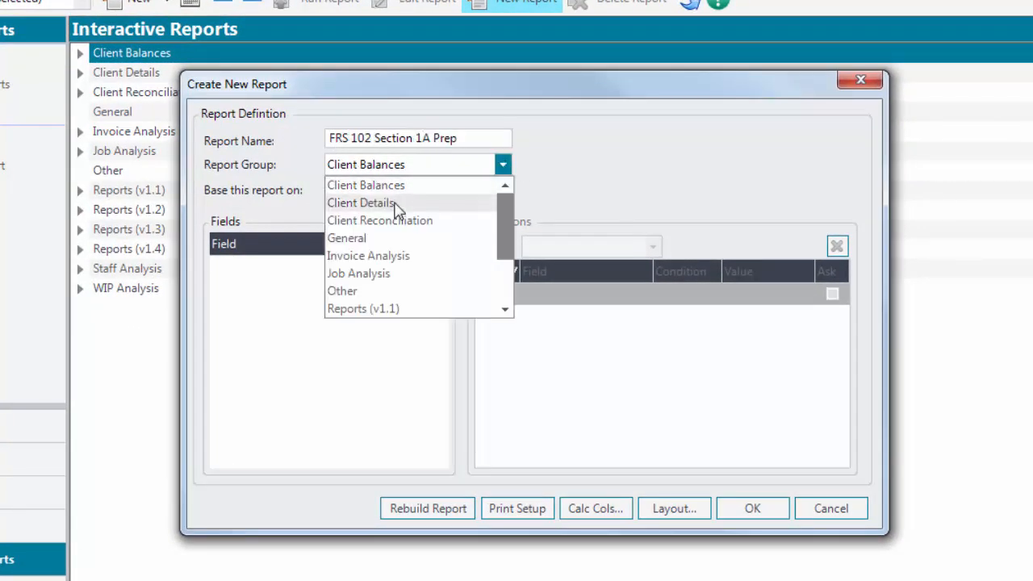
pyautogui.click(379, 201)
pyautogui.click(502, 189)
pyautogui.scroll(-3, 451, 249)
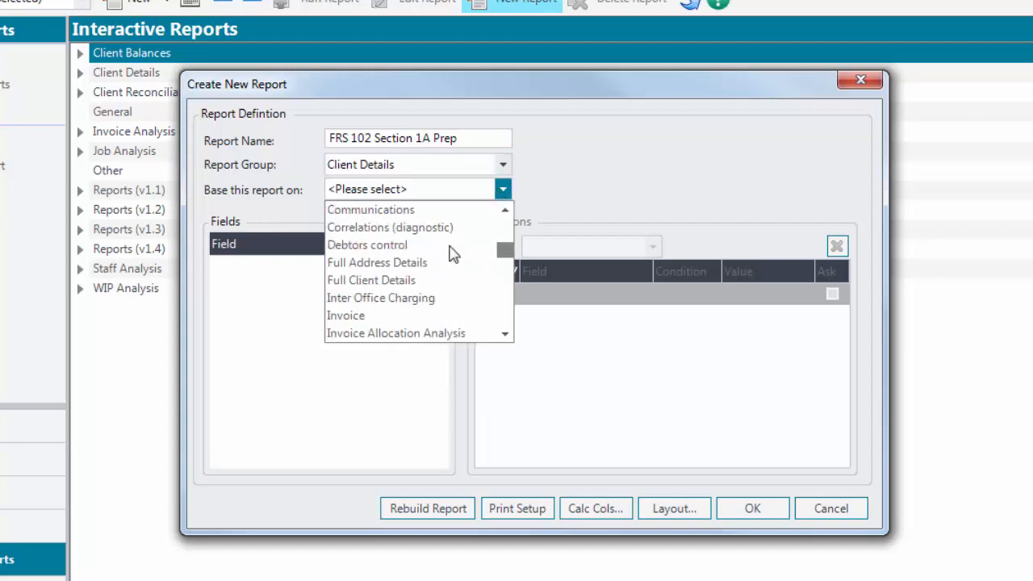
pyautogui.click(414, 282)
# Step: Include the client partner name, clientcode and clientname fields in the report
pyautogui.scroll(-9, 441, 460)
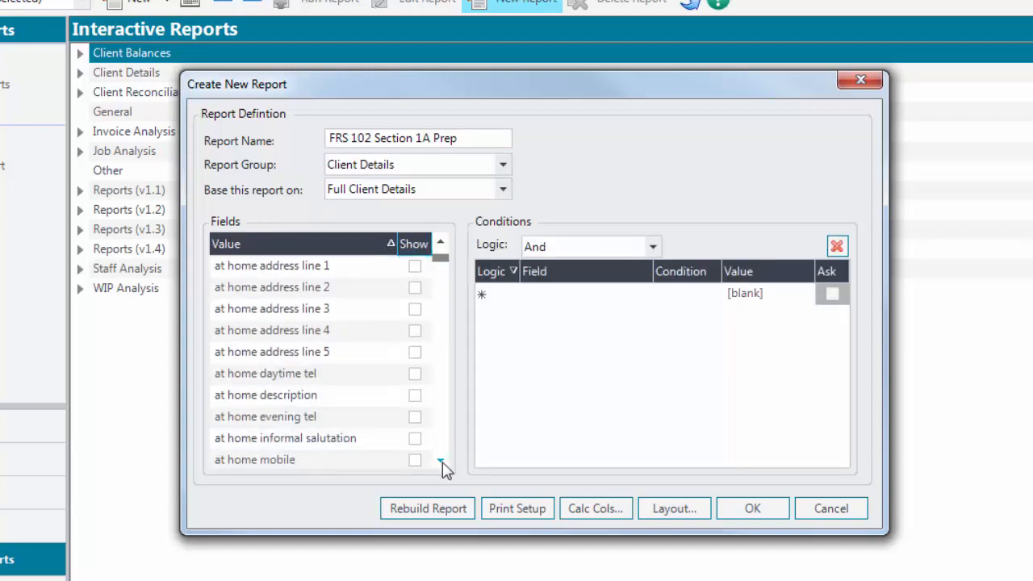
pyautogui.scroll(-5, 442, 466)
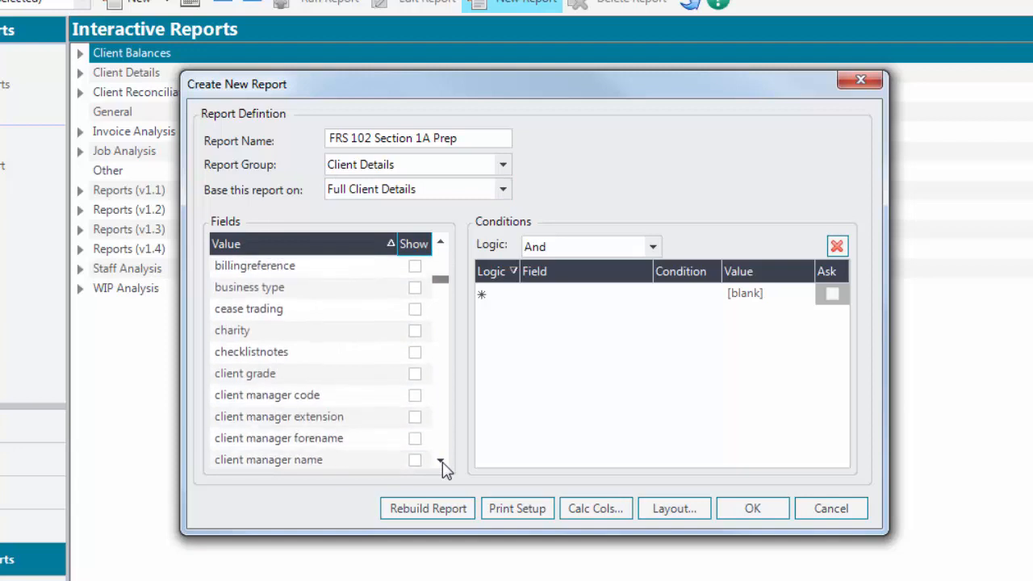
pyautogui.click(414, 438)
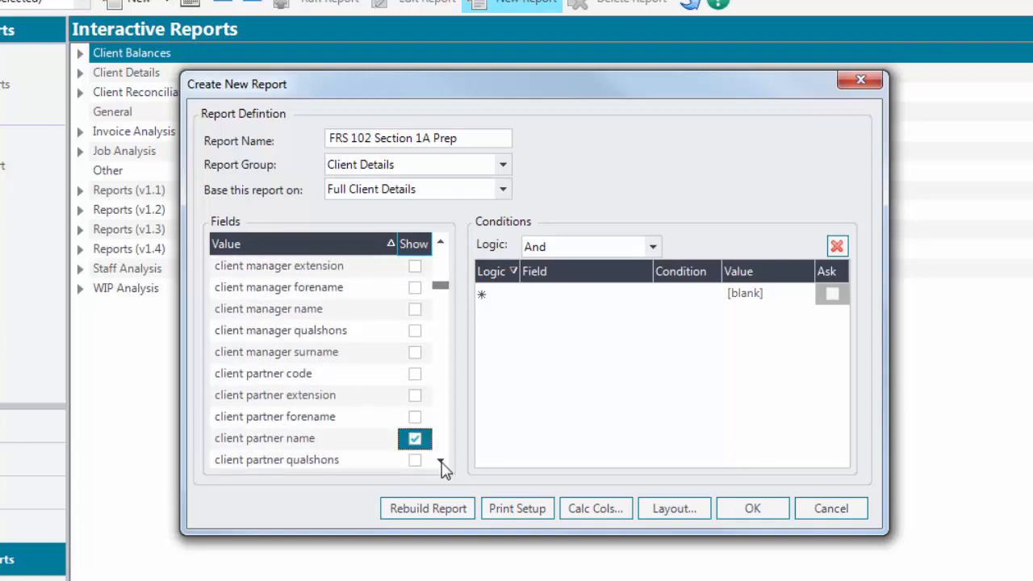
pyautogui.scroll(-3, 442, 466)
pyautogui.click(415, 334)
pyautogui.click(414, 351)
# Step: Add the financial reporting standard and year end month fields to the report
pyautogui.scroll(-8, 442, 464)
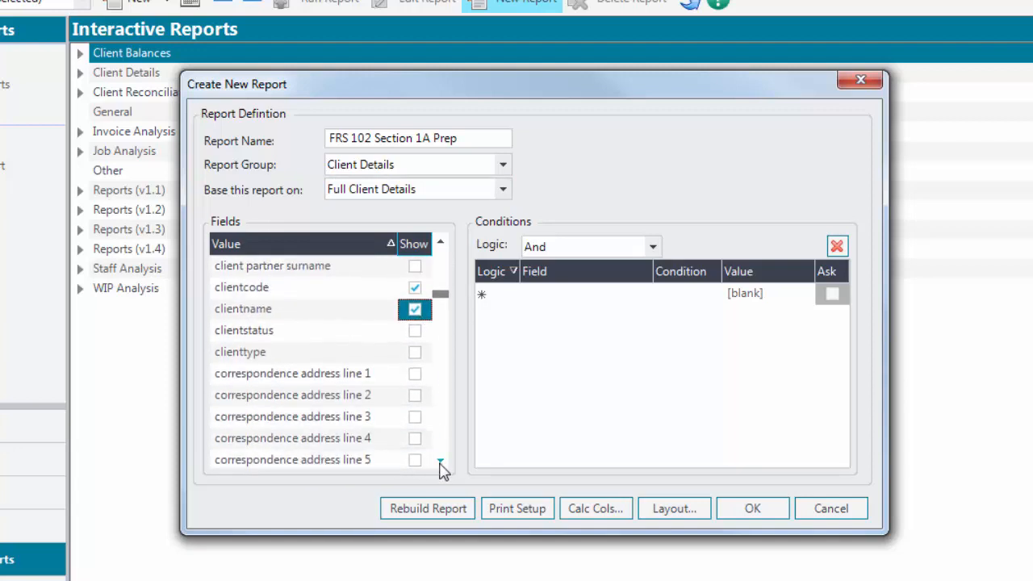
pyautogui.scroll(-1, 443, 466)
pyautogui.click(415, 439)
pyautogui.scroll(-10, 415, 452)
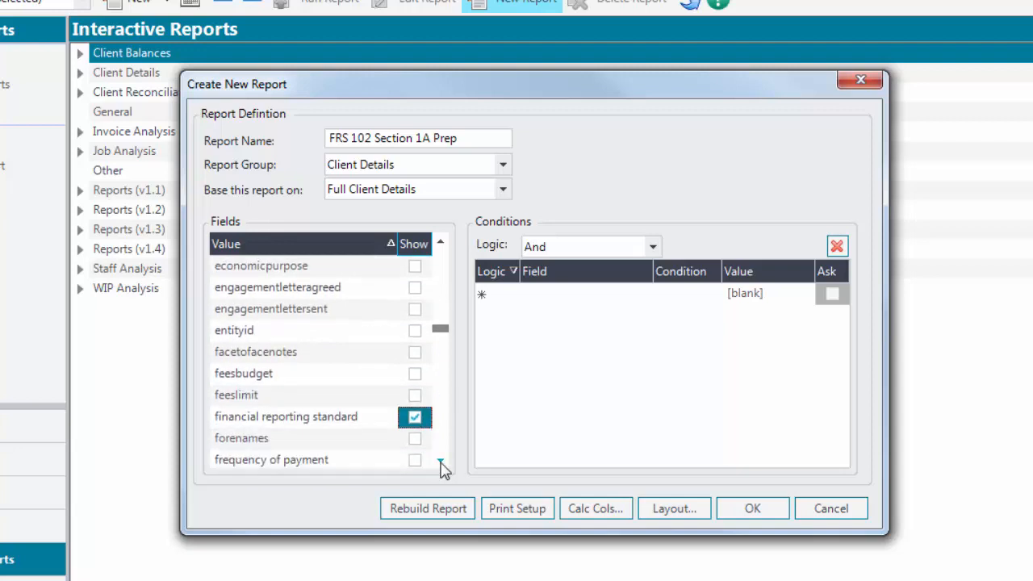
pyautogui.scroll(-20, 442, 466)
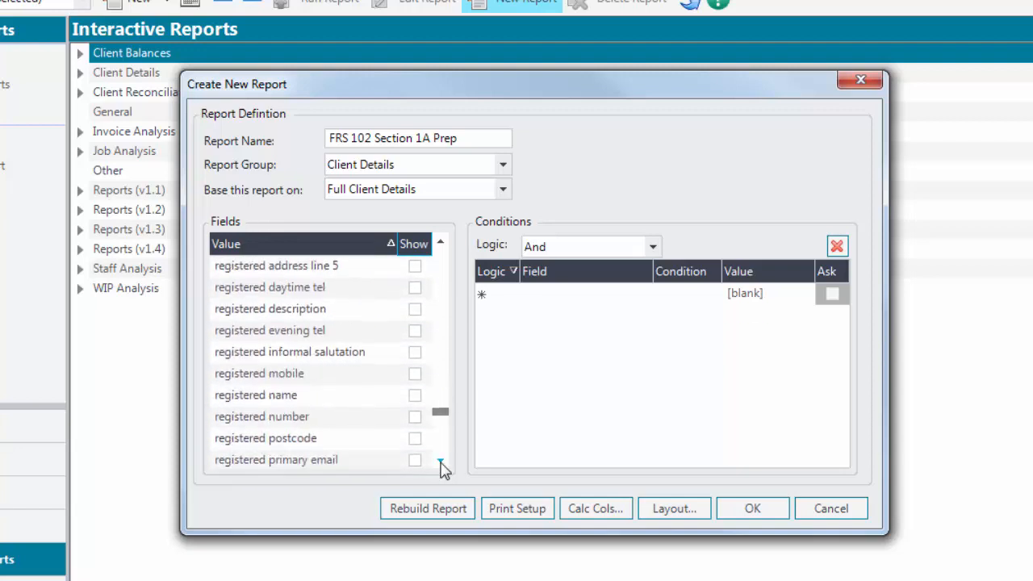
pyautogui.click(415, 438)
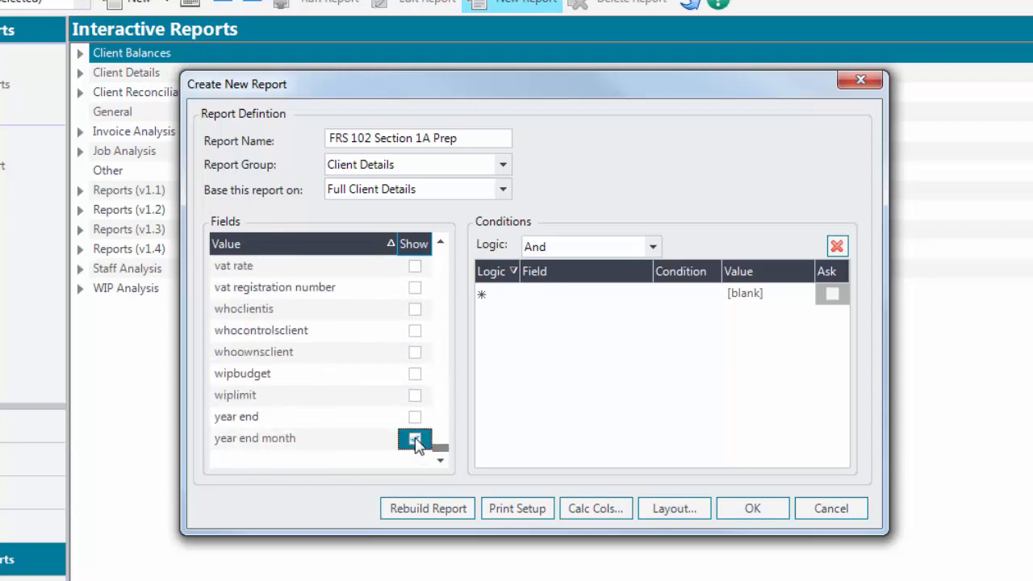
# Step: Reorder the report columns to start with Client Partner Name, Clientcode and Clientname, and save the report
pyautogui.click(670, 507)
pyautogui.click(456, 235)
pyautogui.click(416, 327)
pyautogui.click(415, 328)
pyautogui.click(415, 328)
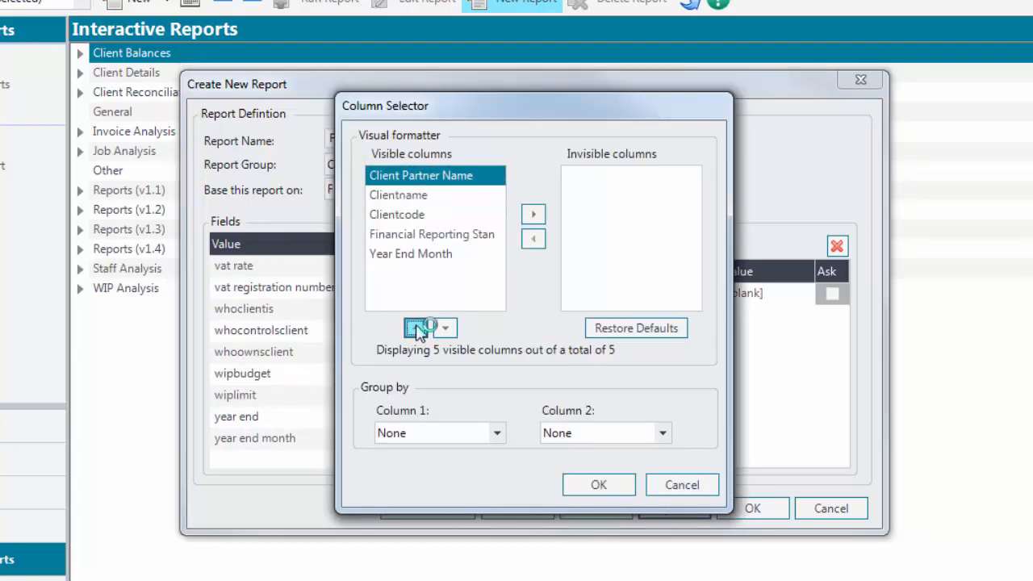
pyautogui.click(423, 215)
pyautogui.click(415, 327)
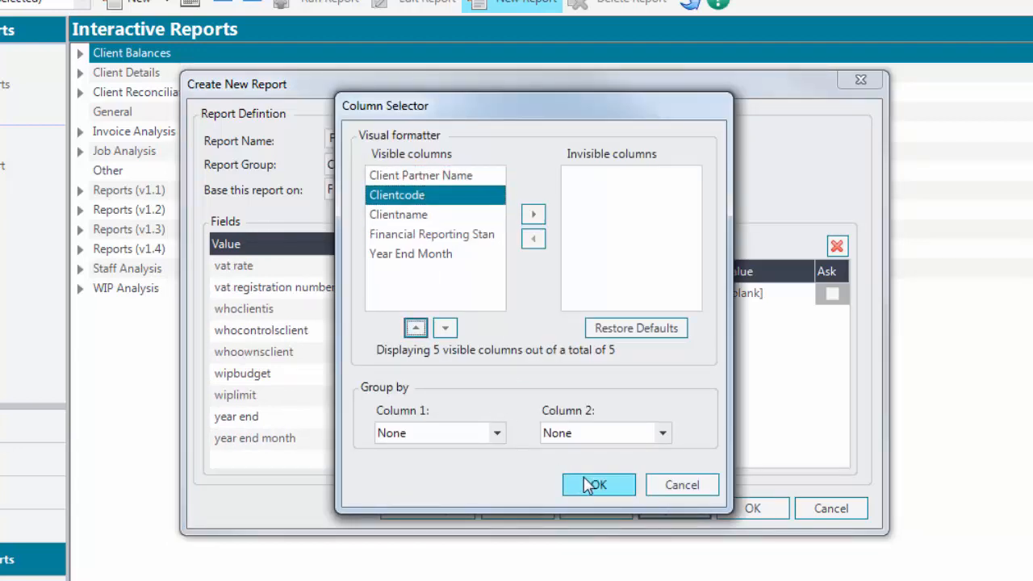
pyautogui.click(598, 484)
pyautogui.click(739, 508)
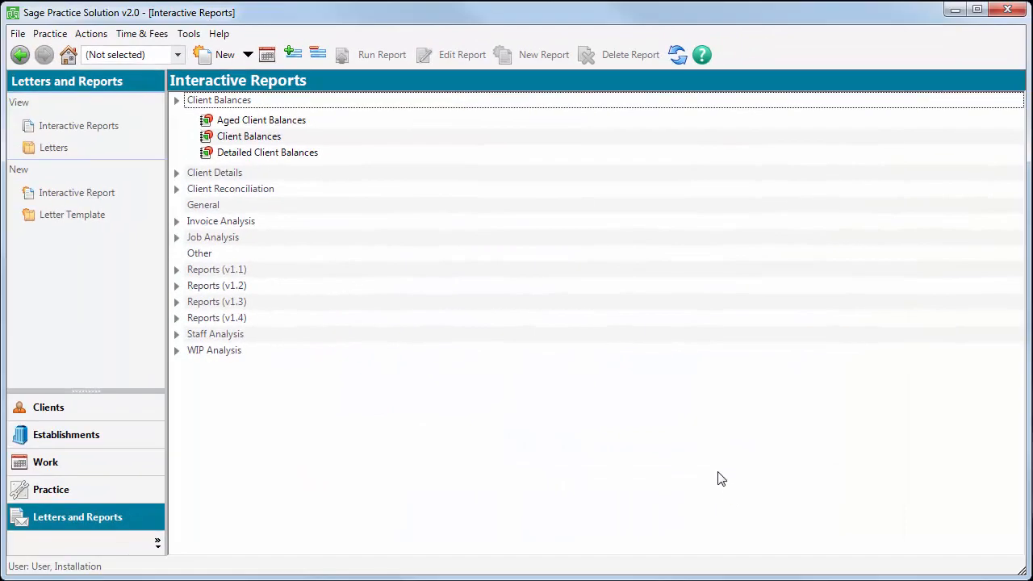
# Step: Run the FRS 102 Section 1A Prep report and export it to the Desktop as an Excel worksheet named FRS 102 Section 1A Prep
pyautogui.click(176, 173)
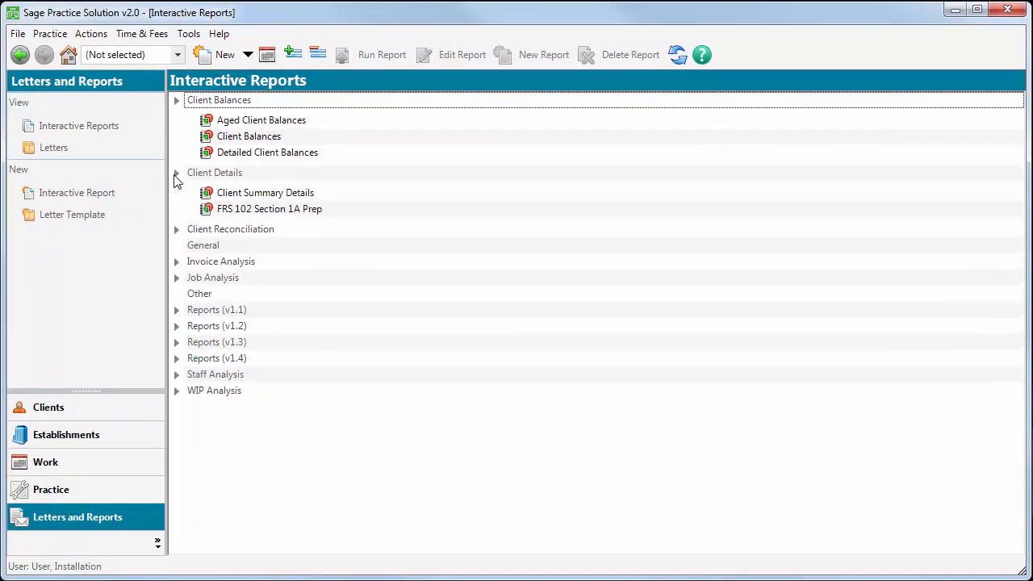
pyautogui.doubleClick(272, 210)
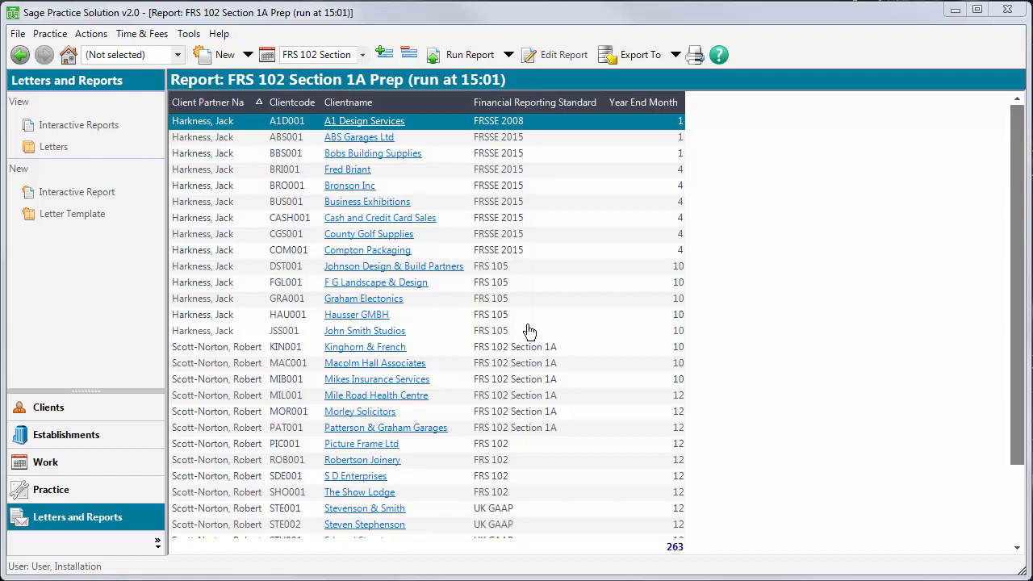
pyautogui.click(644, 60)
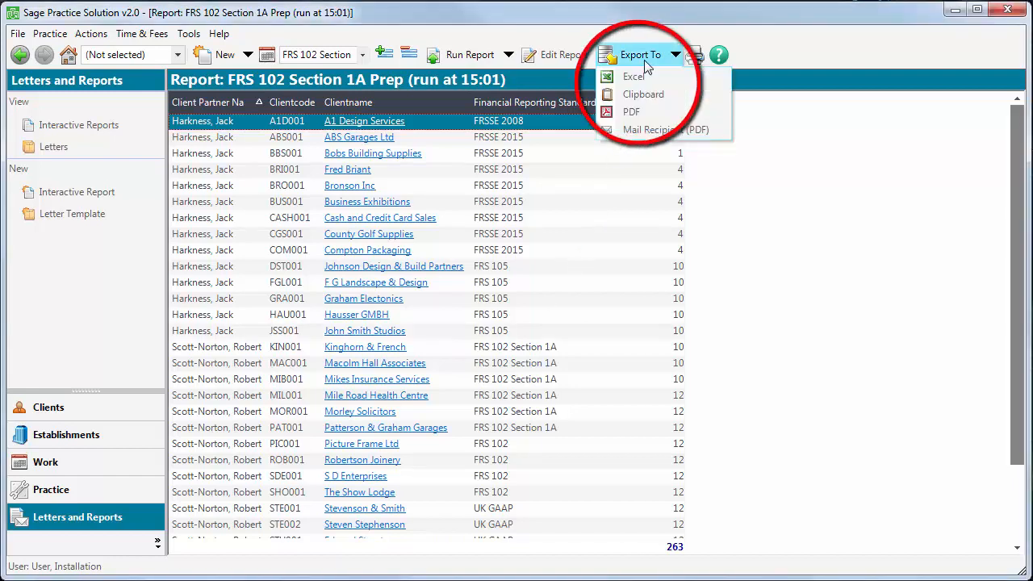
pyautogui.click(643, 73)
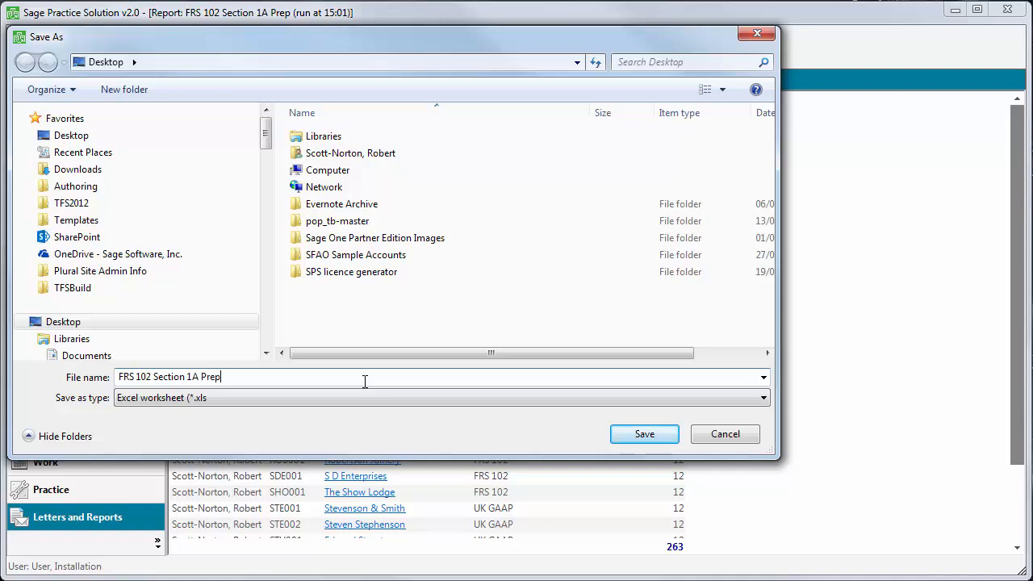
pyautogui.click(633, 439)
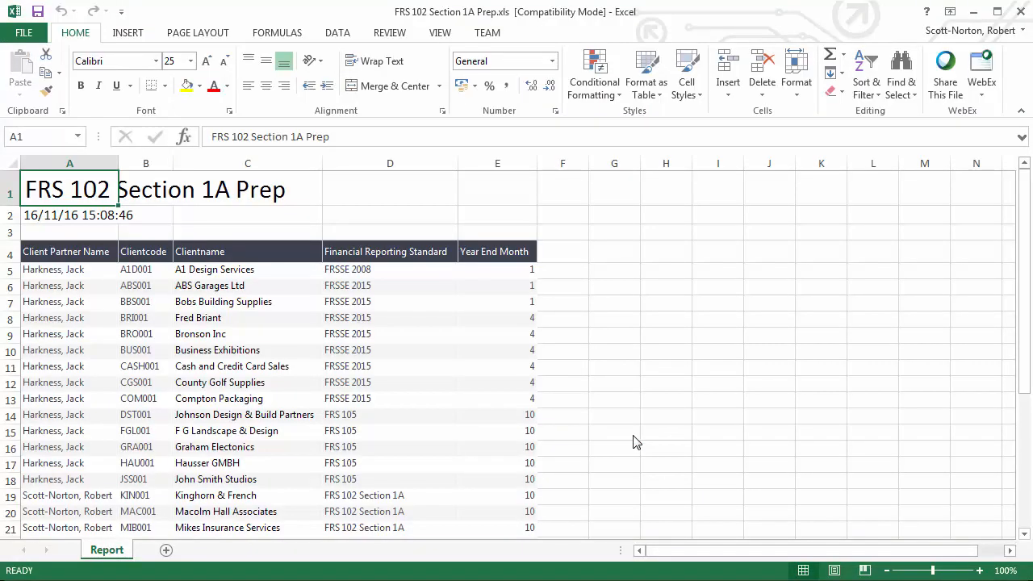
# Step: In Excel, format the report data in A4:E35 as a table with headers, using the light blue style
pyautogui.click(67, 252)
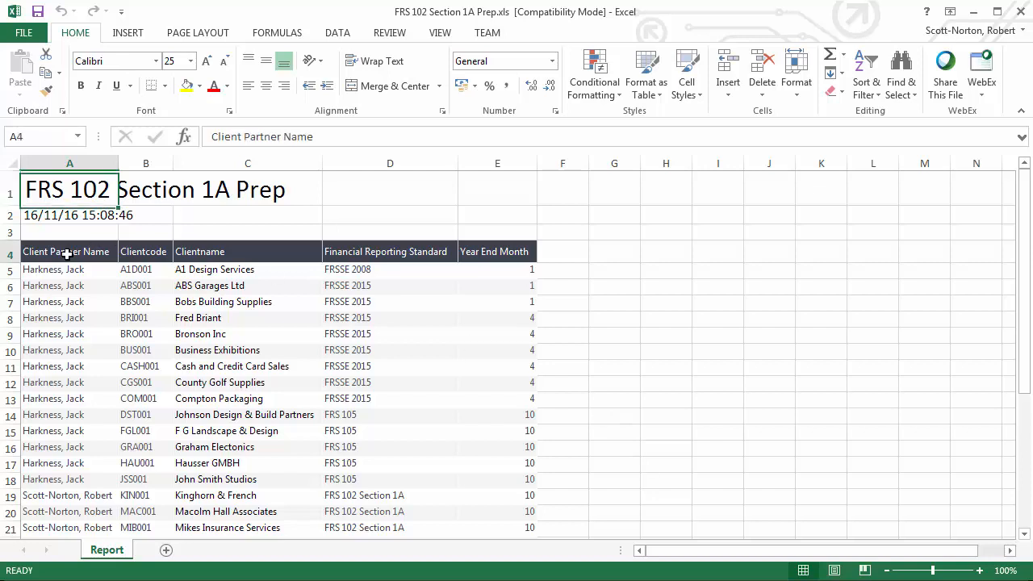
pyautogui.scroll(-5, 394, 349)
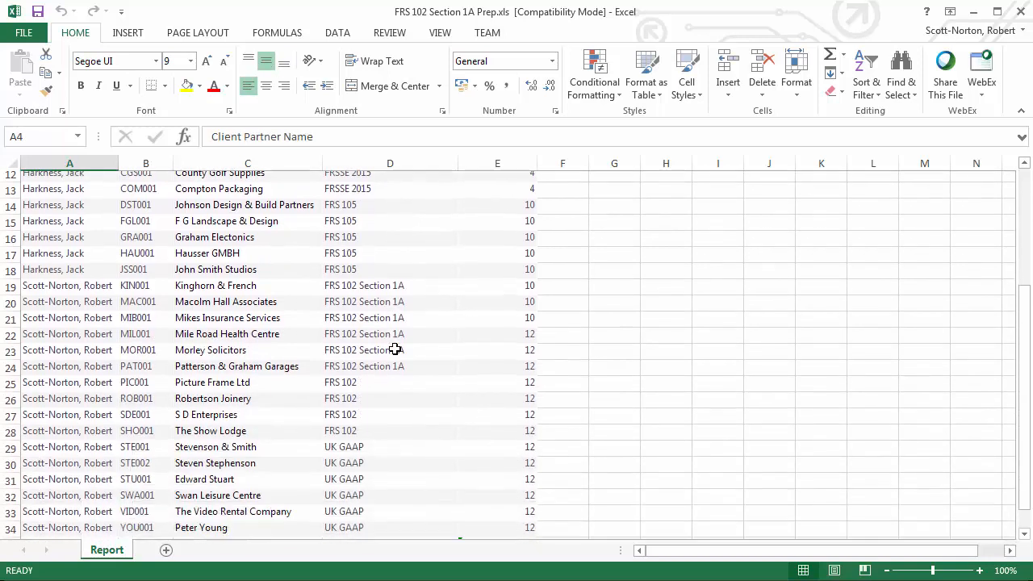
pyautogui.keyDown('shift'); pyautogui.click(507, 482); pyautogui.keyUp('shift')
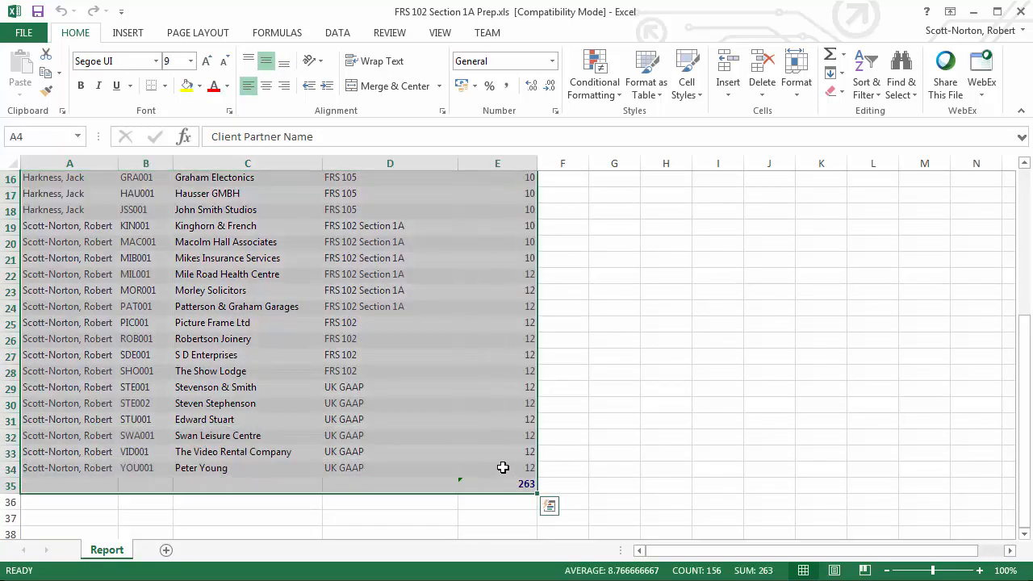
pyautogui.click(669, 87)
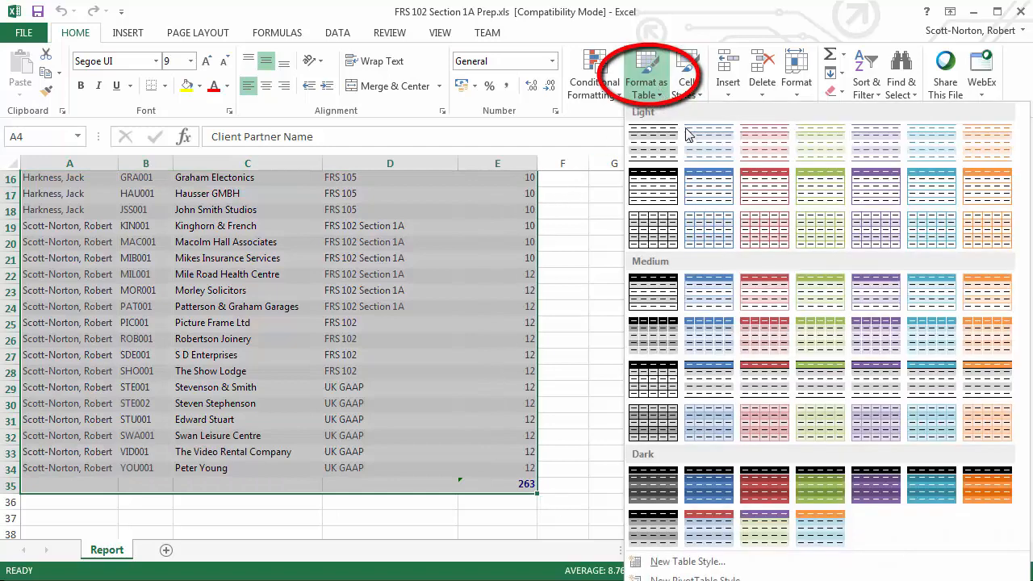
pyautogui.click(707, 156)
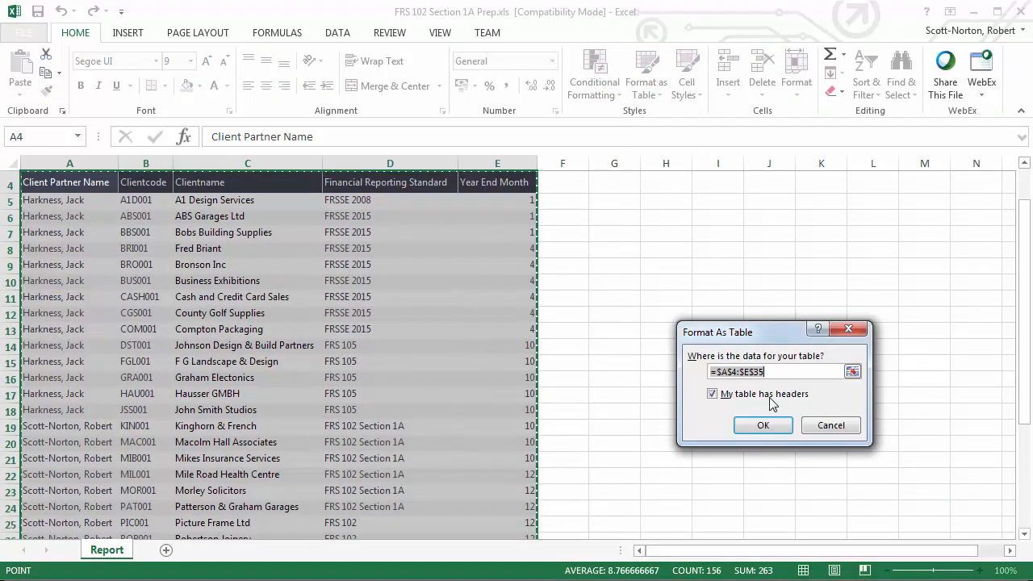
pyautogui.click(763, 425)
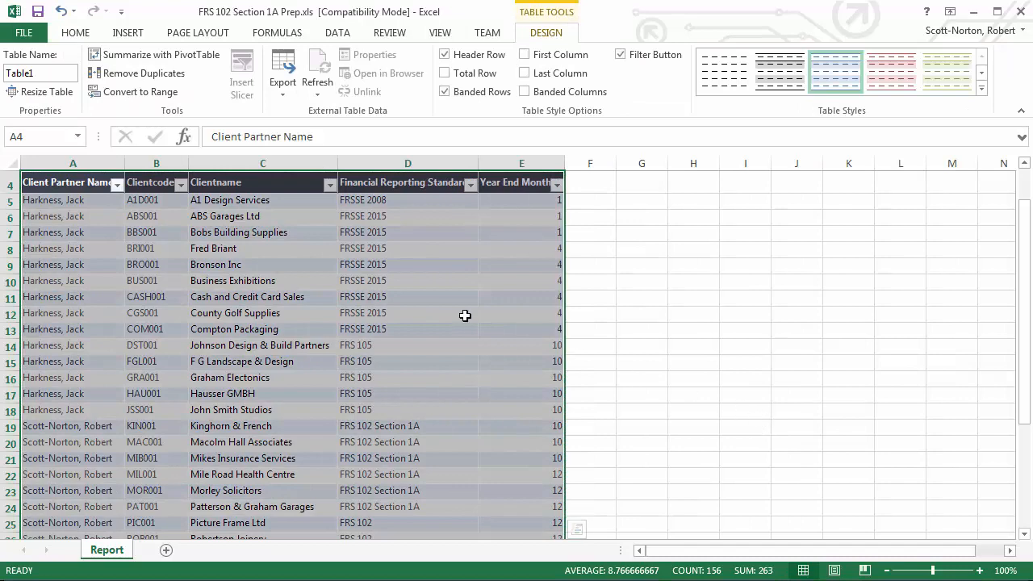
# Step: Insert a PivotTable based on Table1 on a new worksheet
pyautogui.click(257, 281)
pyautogui.scroll(-1, 242, 226)
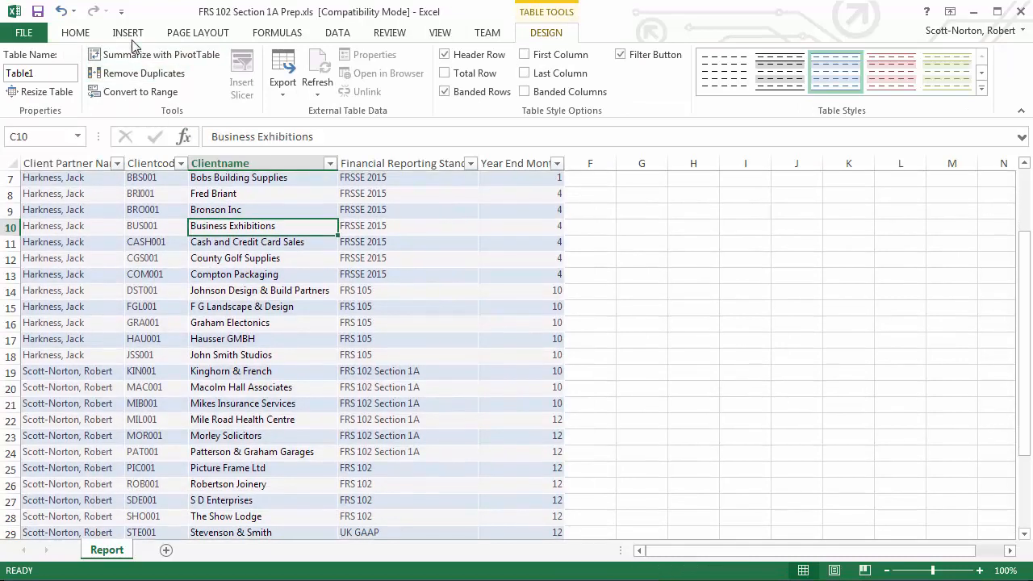
pyautogui.click(128, 34)
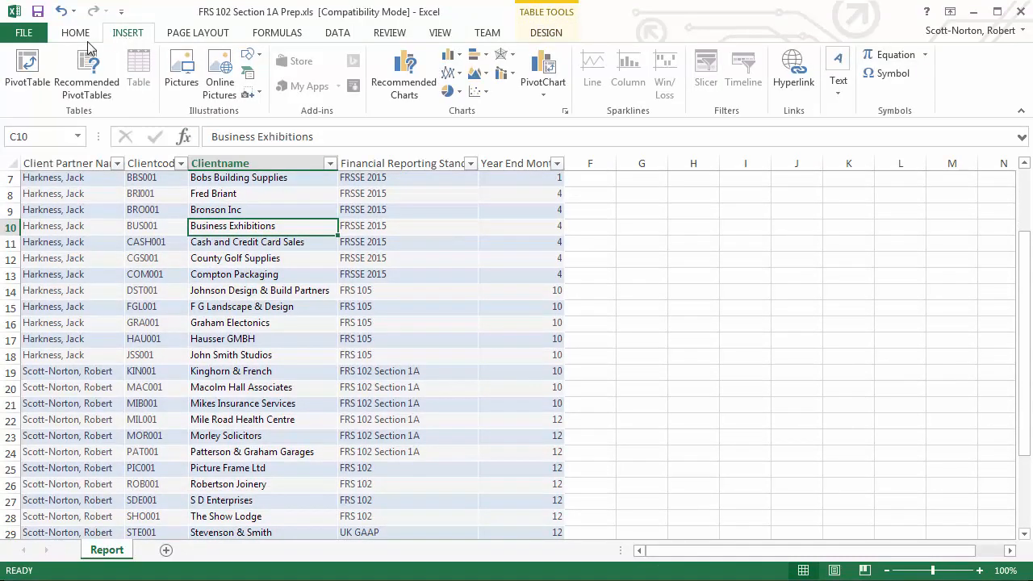
pyautogui.click(28, 69)
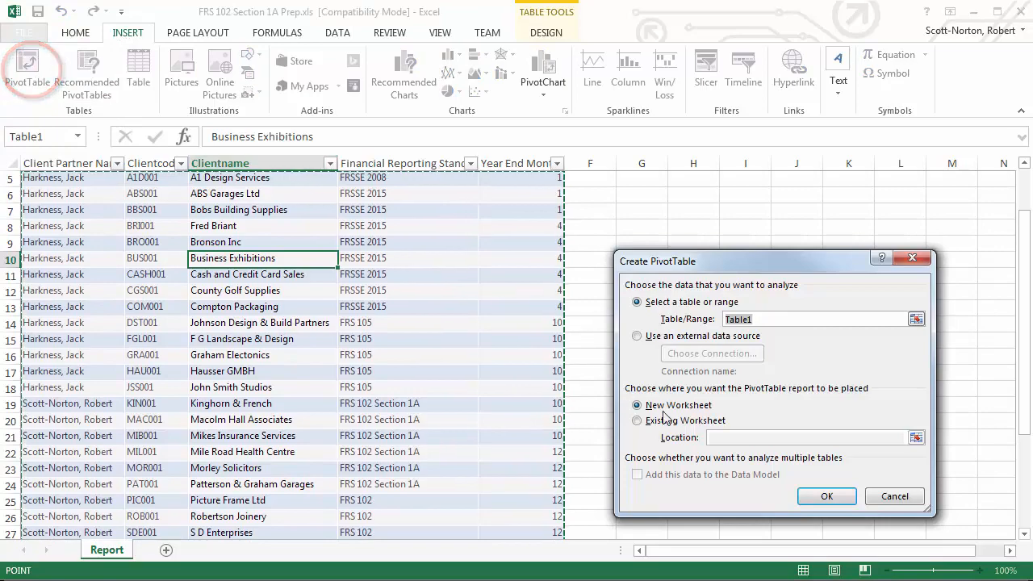
pyautogui.click(813, 497)
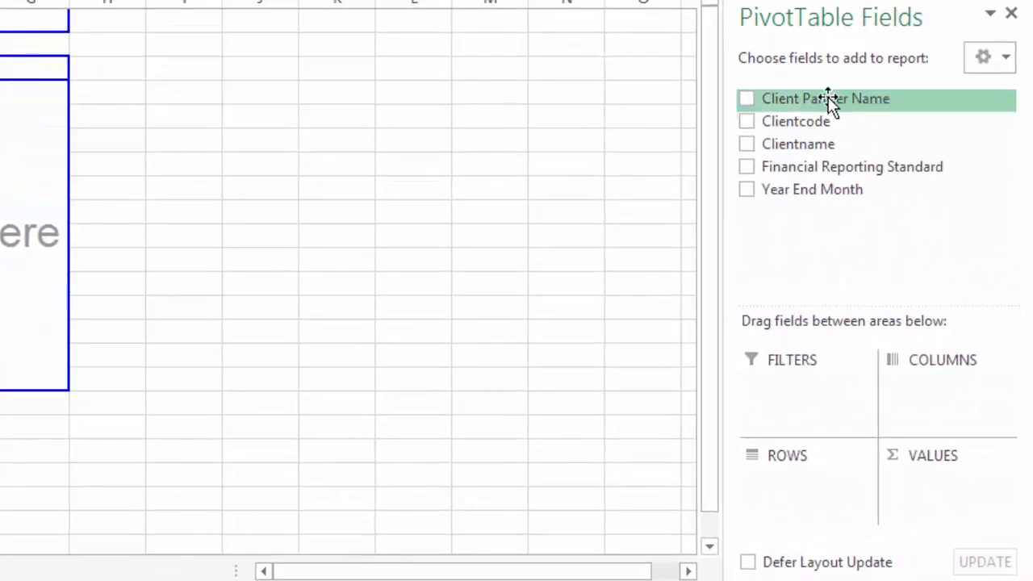
# Step: Lay out the PivotTable with Client Partner Name as filter, Financial Reporting Standard as rows, Year End Month as columns and a count of Clientcode as values
pyautogui.moveTo(828, 99); pyautogui.dragTo(811, 384)
pyautogui.moveTo(836, 167); pyautogui.dragTo(803, 485)
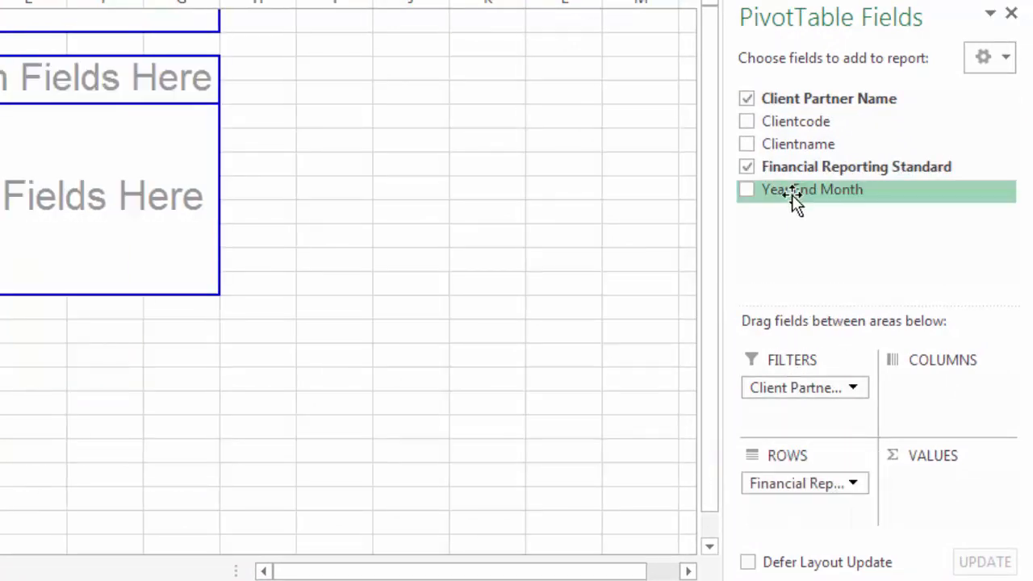
pyautogui.moveTo(791, 191); pyautogui.dragTo(919, 392)
pyautogui.moveTo(796, 122); pyautogui.dragTo(925, 482)
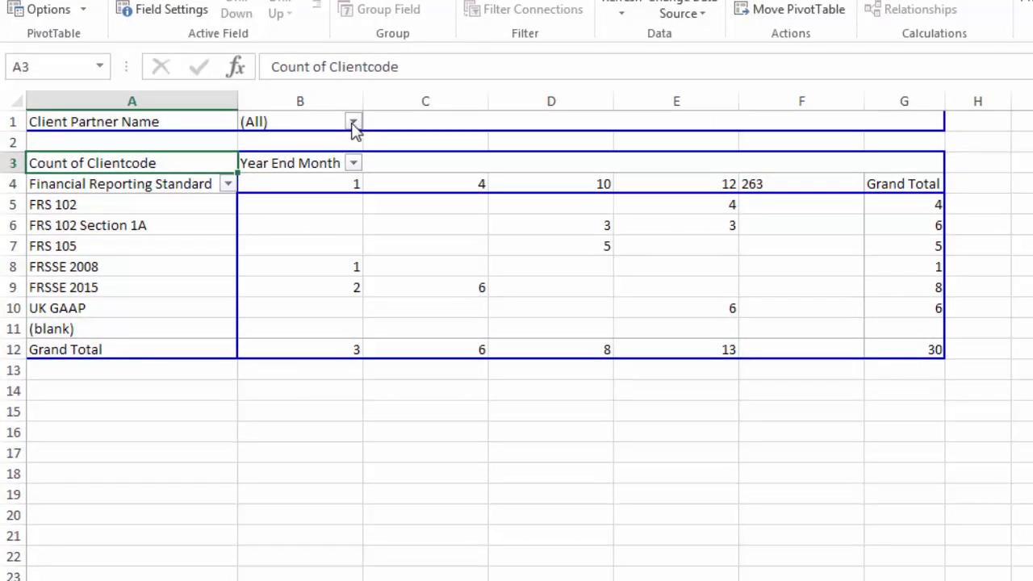
# Step: Filter the PivotTable's Client Partner Name to the first partner in the list
pyautogui.click(352, 122)
pyautogui.click(207, 190)
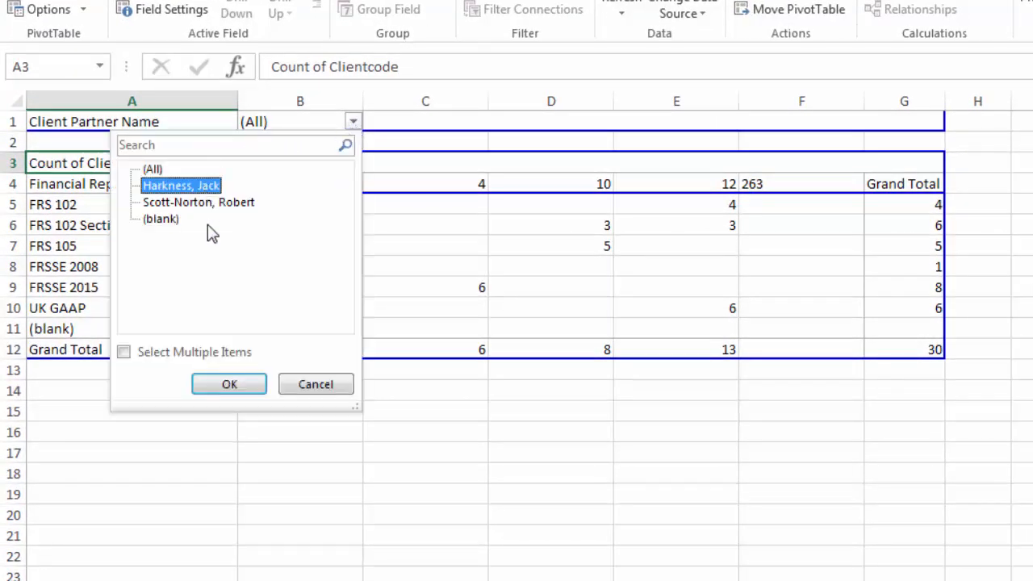
pyautogui.click(244, 389)
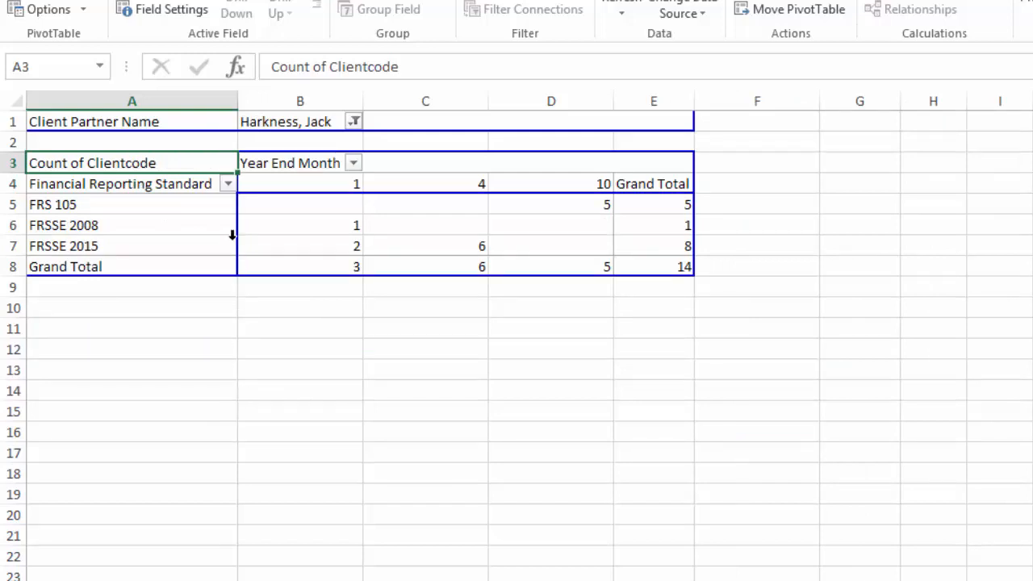
# Step: Filter the PivotTable's Financial Reporting Standard rows to show only FRSSE 2008
pyautogui.click(229, 184)
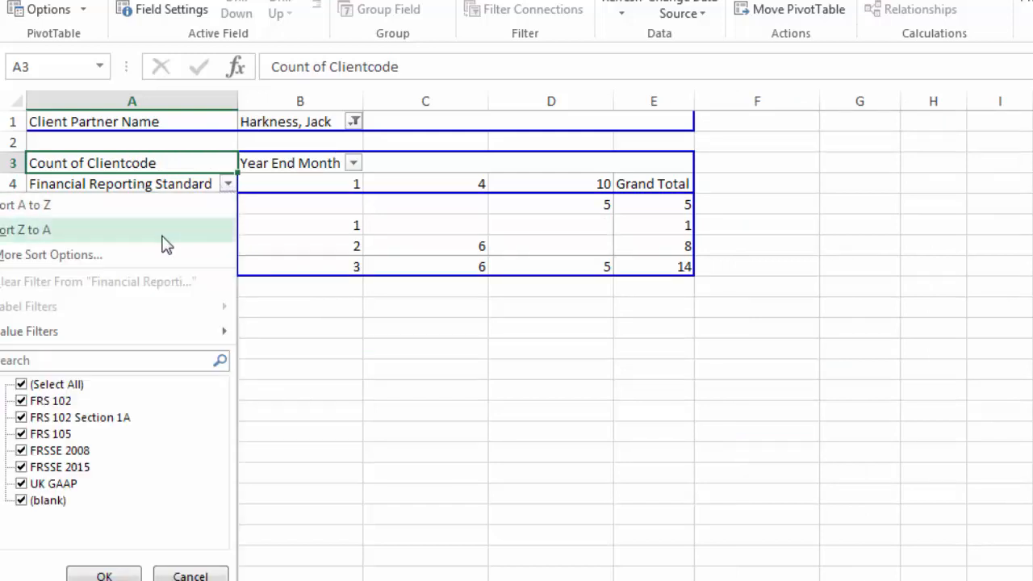
pyautogui.click(22, 384)
pyautogui.click(22, 450)
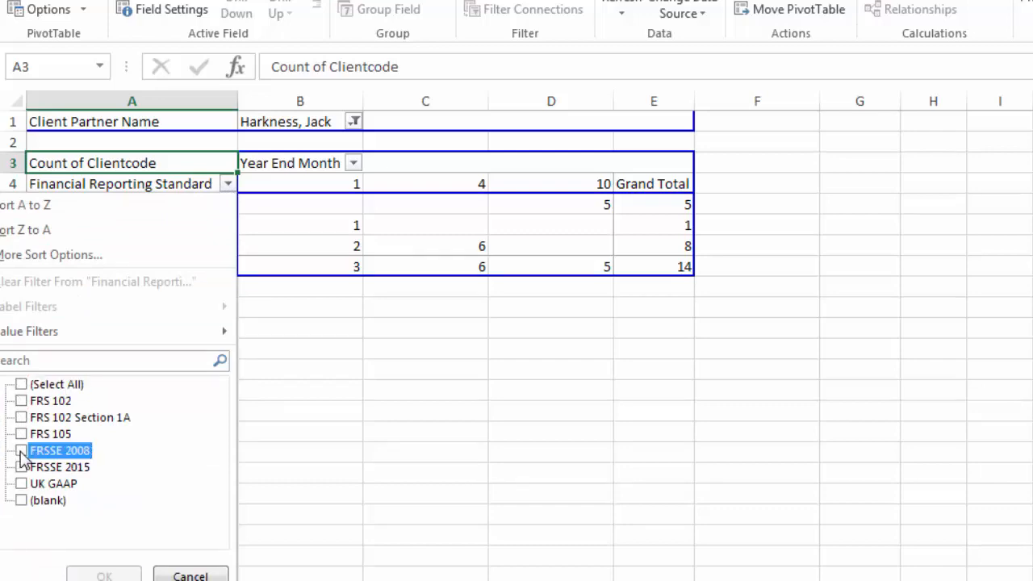
pyautogui.click(95, 575)
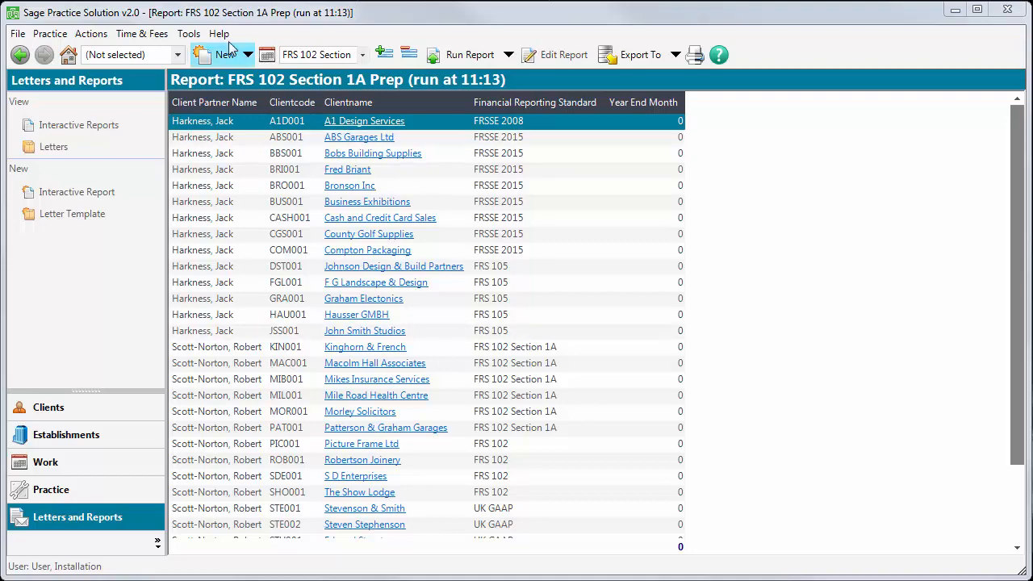
# Step: In Sage Practice Solution, create a client custom attribute named Client Folder 2016 of type Link
pyautogui.click(196, 36)
pyautogui.moveTo(234, 51)
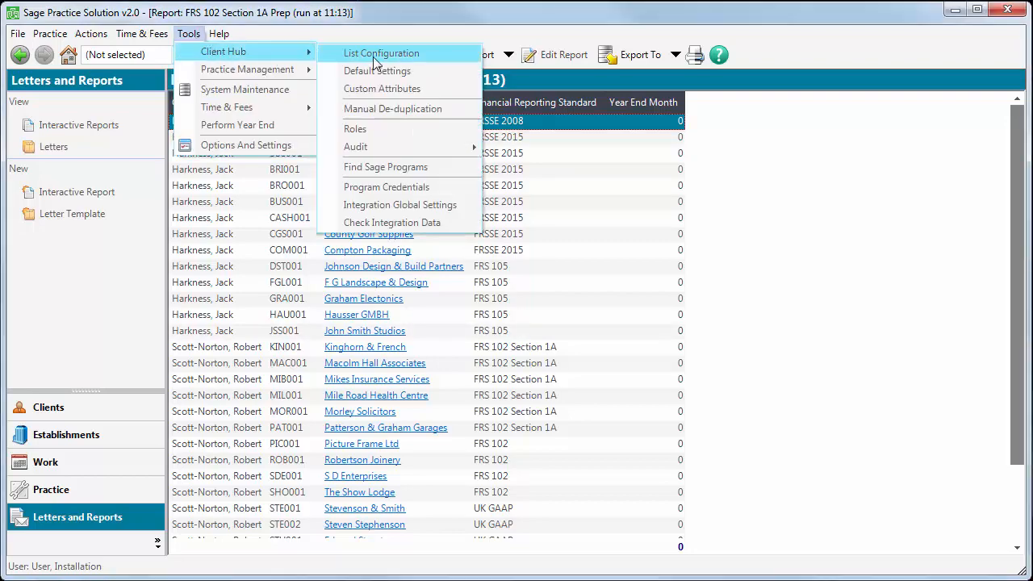
pyautogui.click(371, 85)
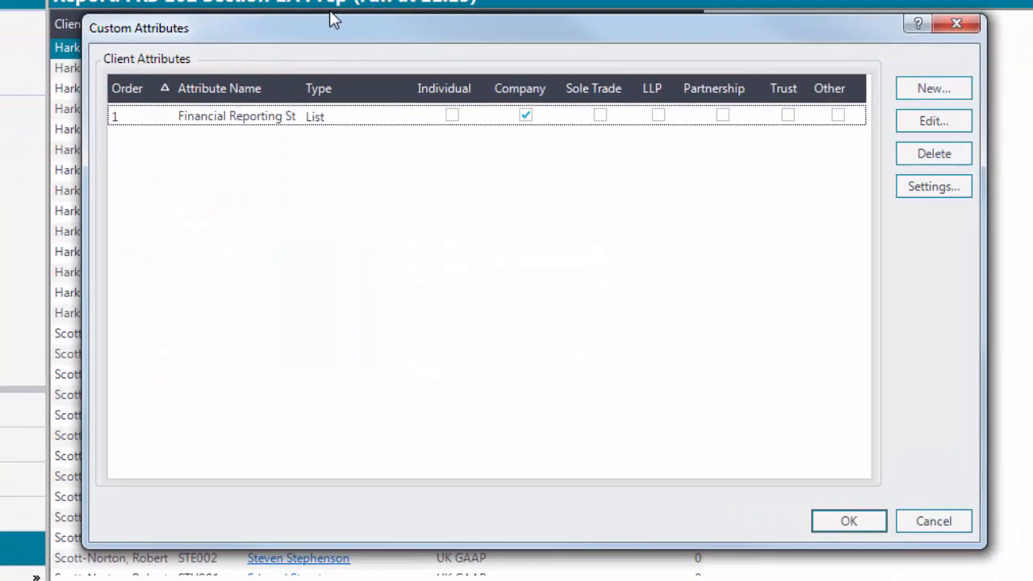
pyautogui.click(923, 90)
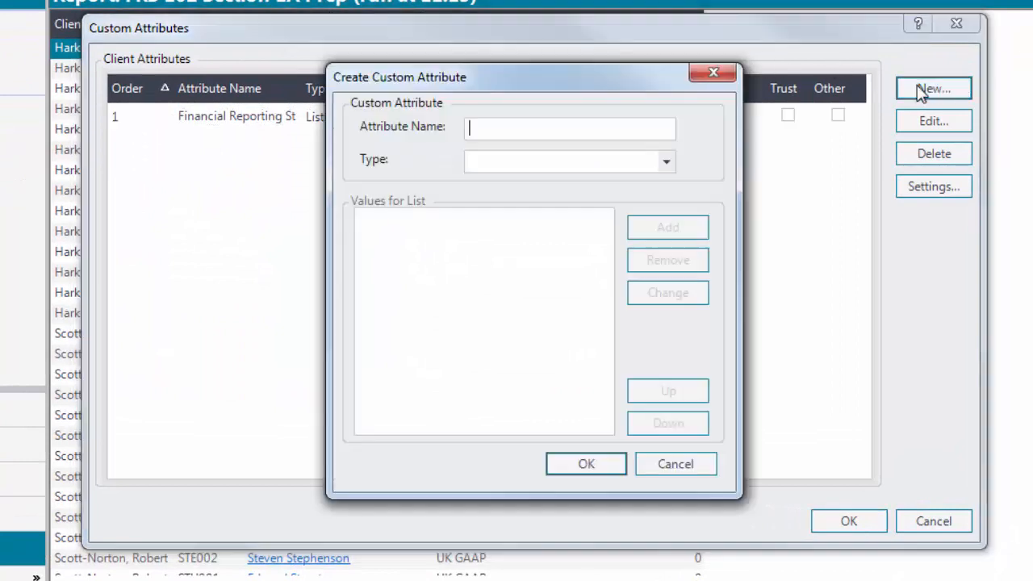
pyautogui.write('Client Folder 2016')
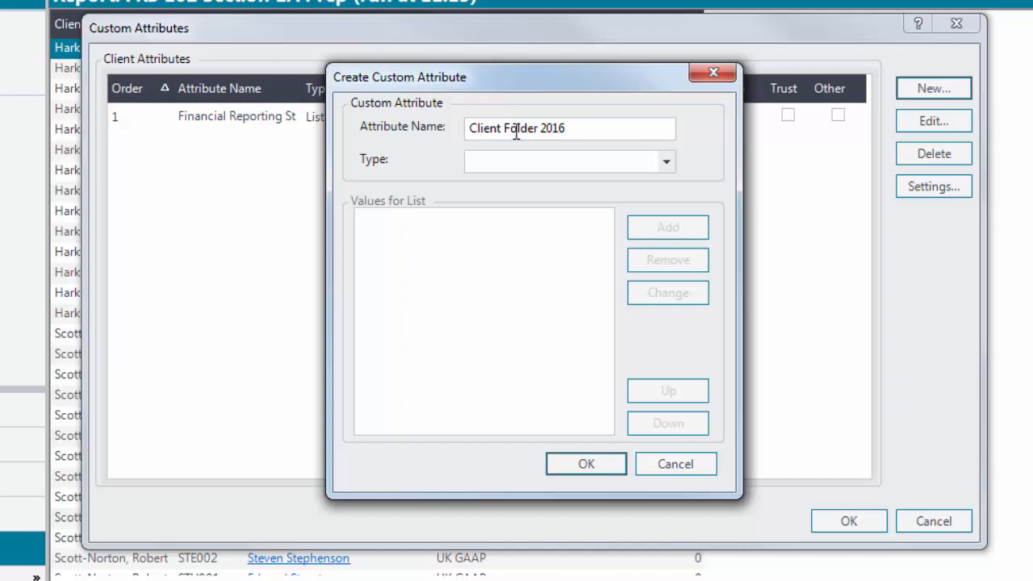
pyautogui.click(666, 162)
pyautogui.click(492, 292)
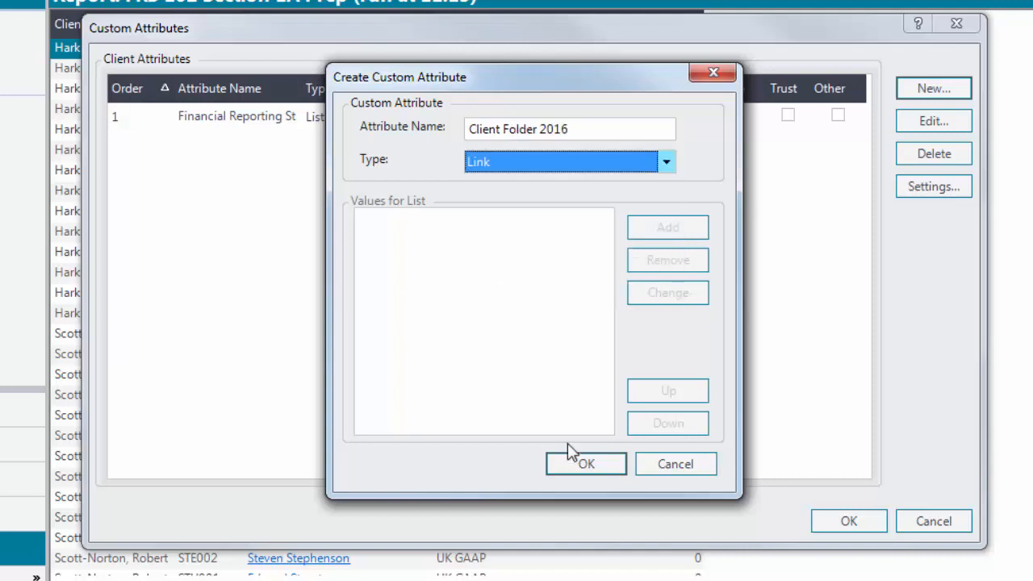
pyautogui.click(577, 461)
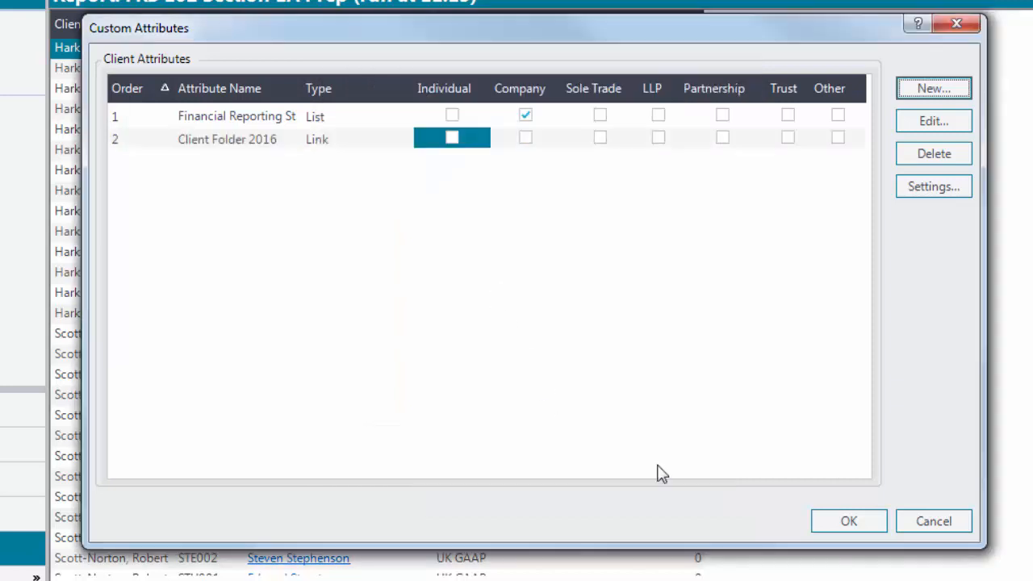
# Step: Enable the Client Folder 2016 attribute for Individual, Company, Sole Trade, LLP, Partnership, Trust and Other clients
pyautogui.click(452, 139)
pyautogui.click(526, 138)
pyautogui.click(600, 138)
pyautogui.click(658, 140)
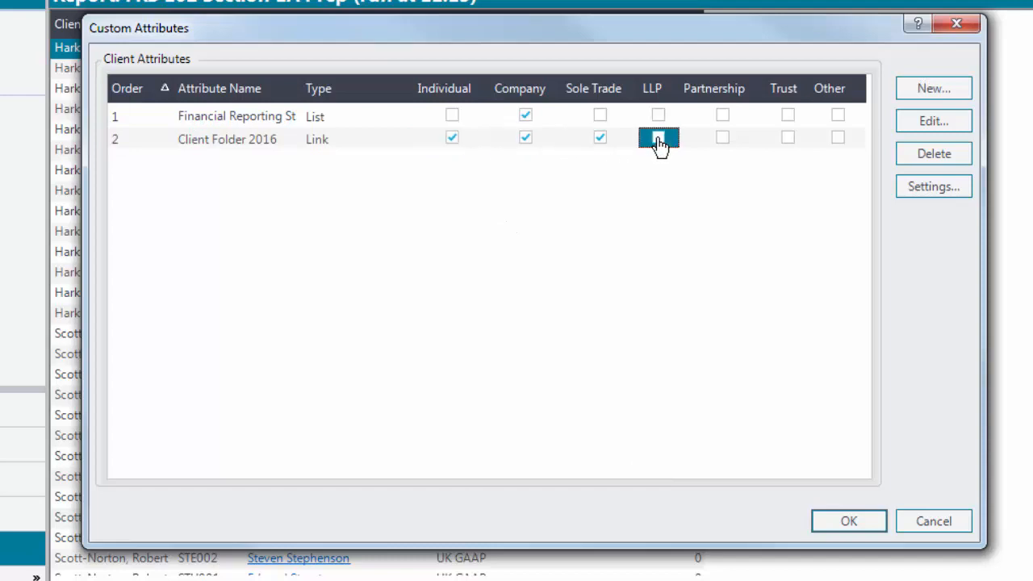
pyautogui.click(723, 139)
pyautogui.click(787, 138)
pyautogui.click(838, 139)
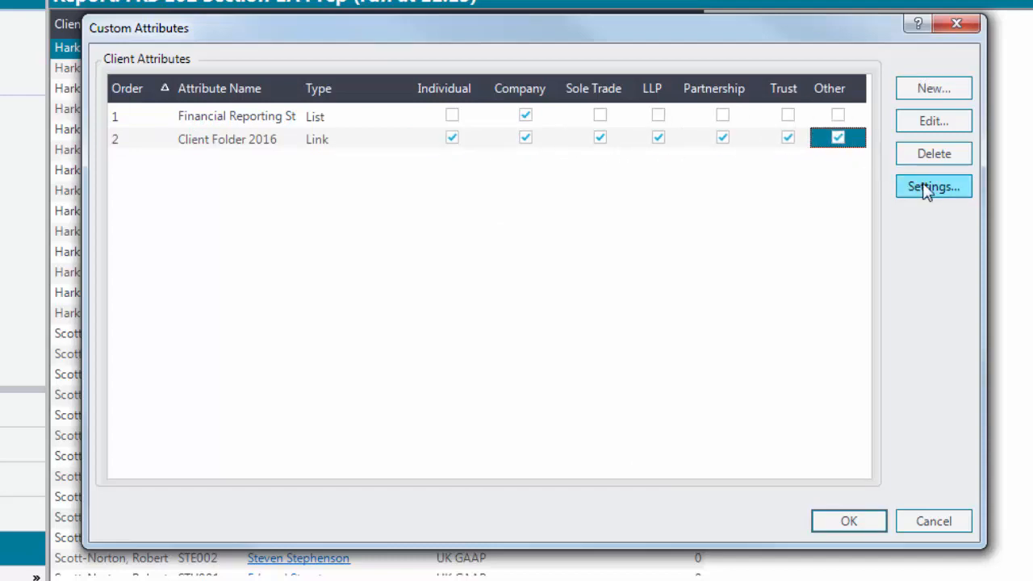
# Step: Move Client Folder 2016 above Financial Reporting Standard in the visible attributes order and save the custom attributes
pyautogui.click(927, 187)
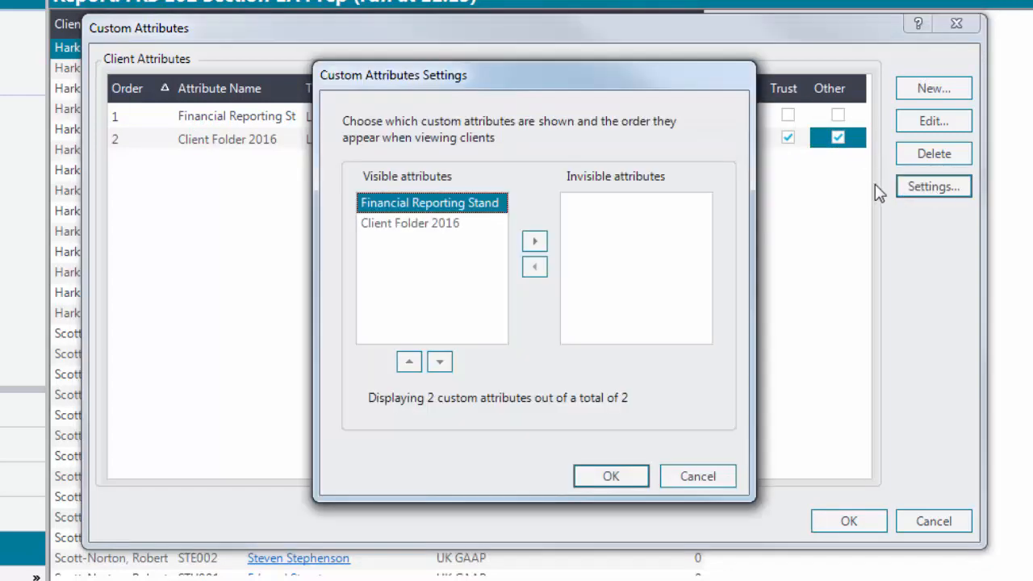
pyautogui.click(454, 227)
pyautogui.click(409, 361)
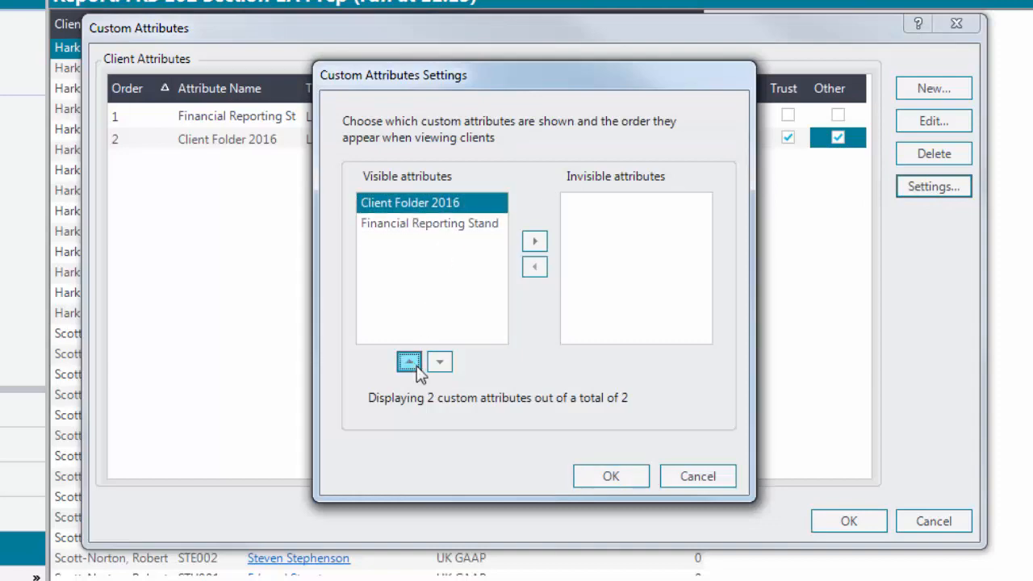
pyautogui.click(612, 476)
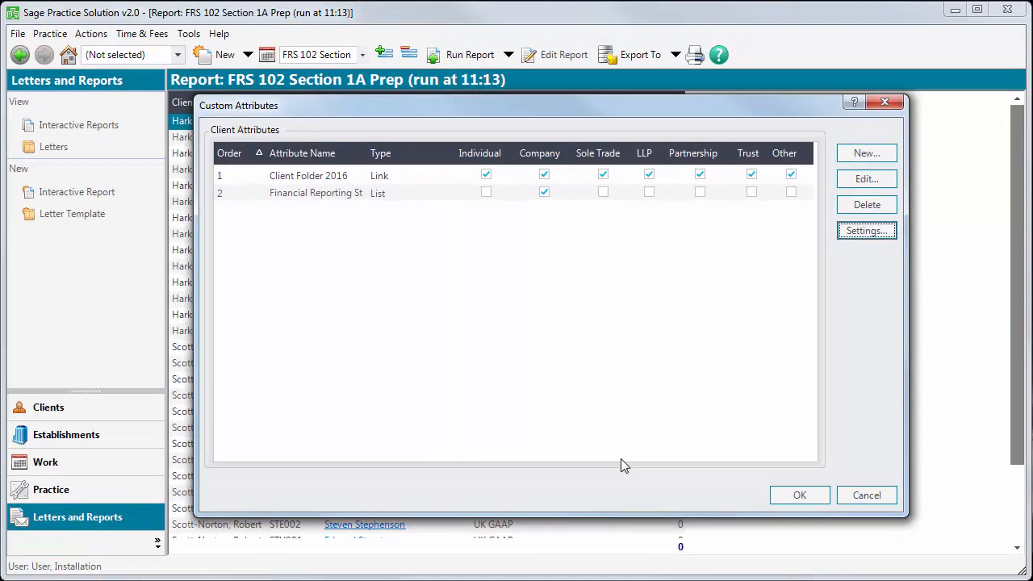
pyautogui.click(761, 491)
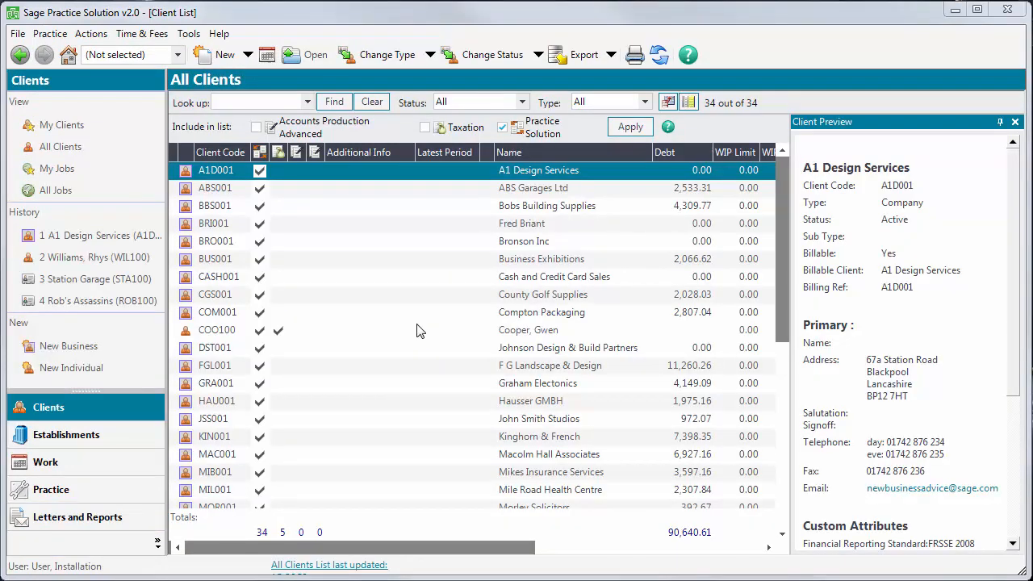
# Step: In Windows Explorer, browse to the Client Data folder on the C: drive, copy its path and close the window
pyautogui.press('super+e')
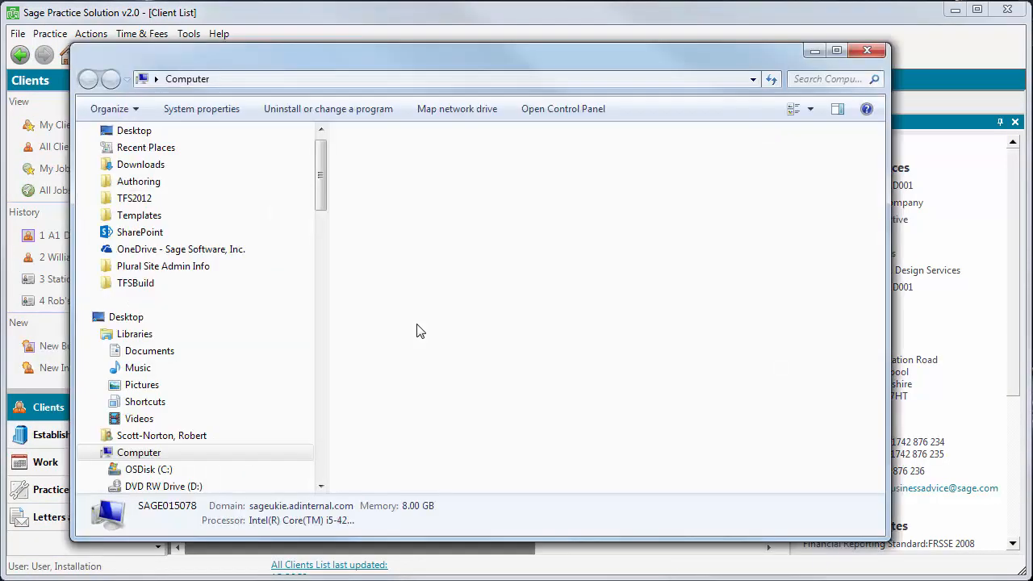
pyautogui.scroll(-3, 319, 208)
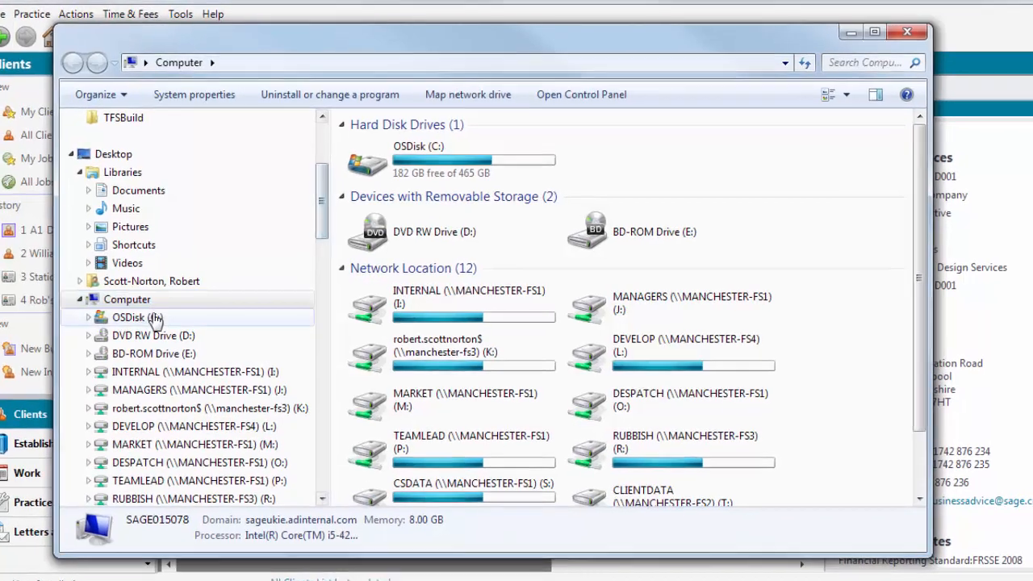
pyautogui.click(165, 319)
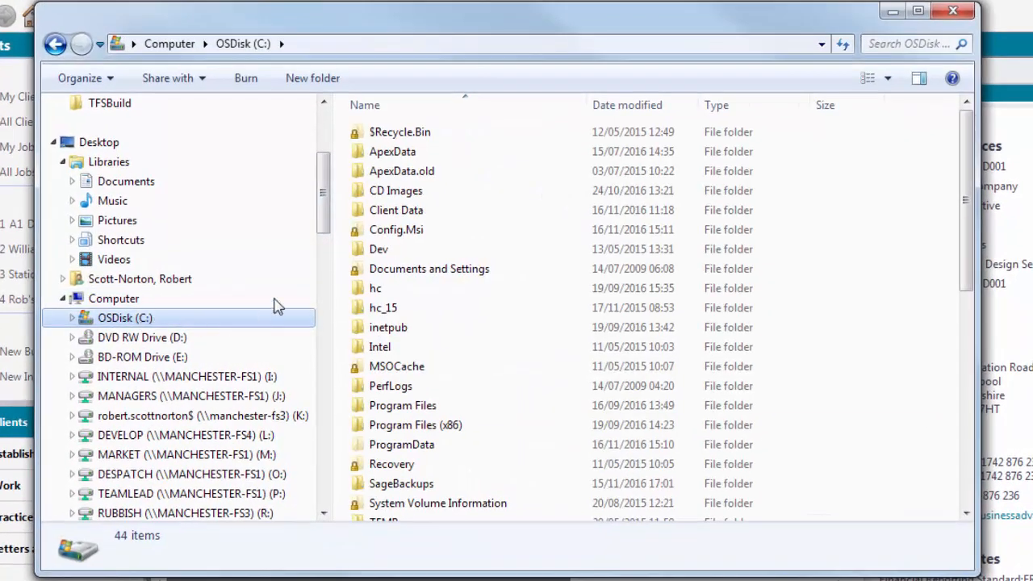
pyautogui.doubleClick(414, 211)
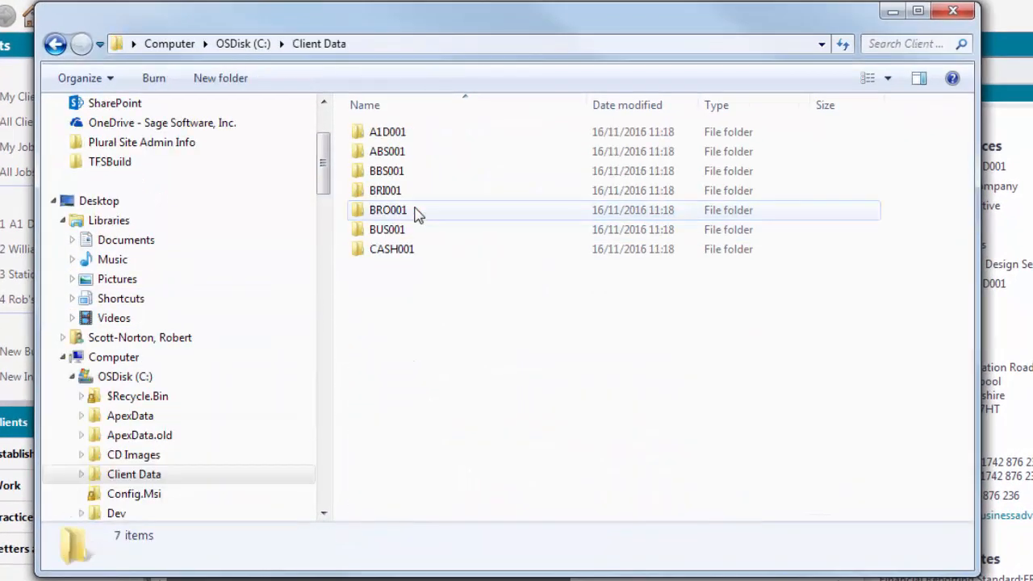
pyautogui.click(449, 47)
pyautogui.hotkey('ctrl', 'c')
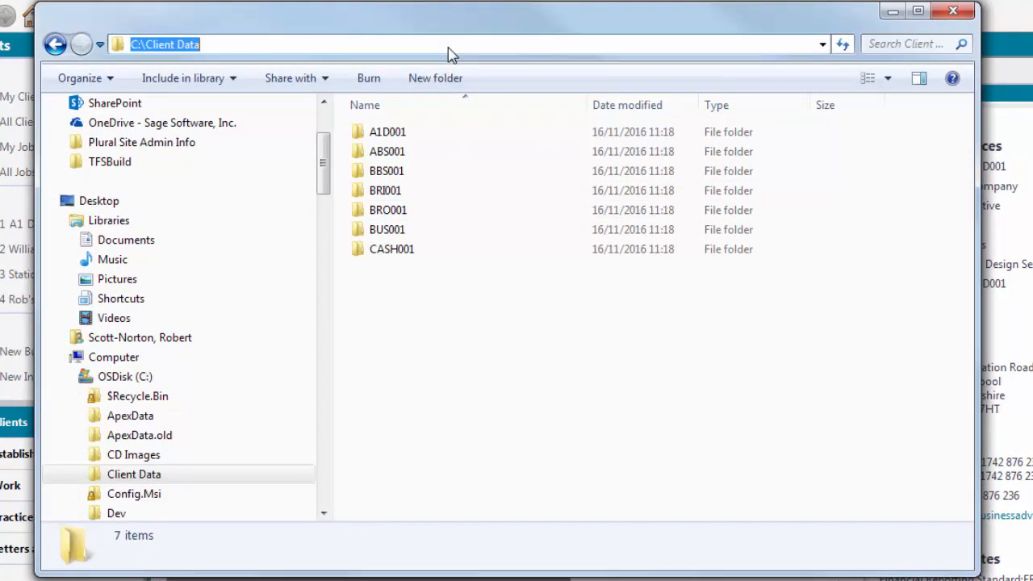
pyautogui.click(936, 21)
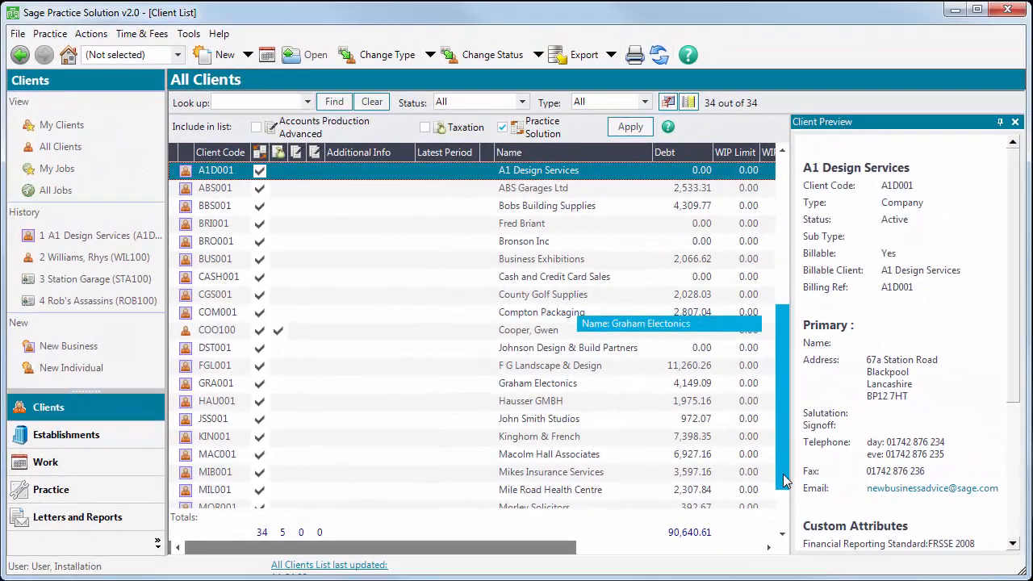
# Step: Batch edit all clients in the All Clients list, setting Client Folder 2016 to the copied path C:\Client Data
pyautogui.scroll(-5, 782, 478)
pyautogui.keyDown('shift'); pyautogui.click(547, 489); pyautogui.keyUp('shift')
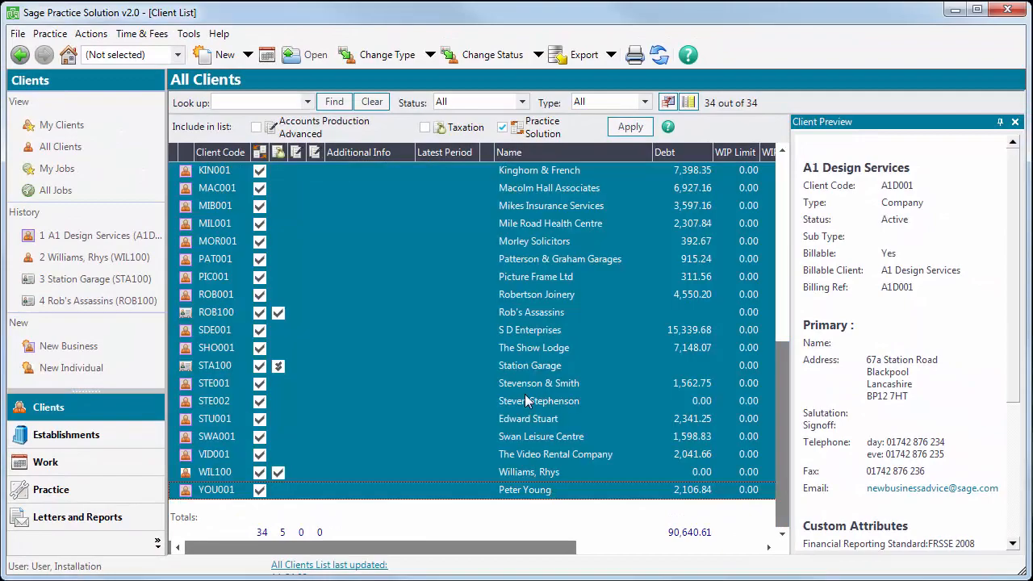
pyautogui.rightClick(526, 401)
pyautogui.click(568, 405)
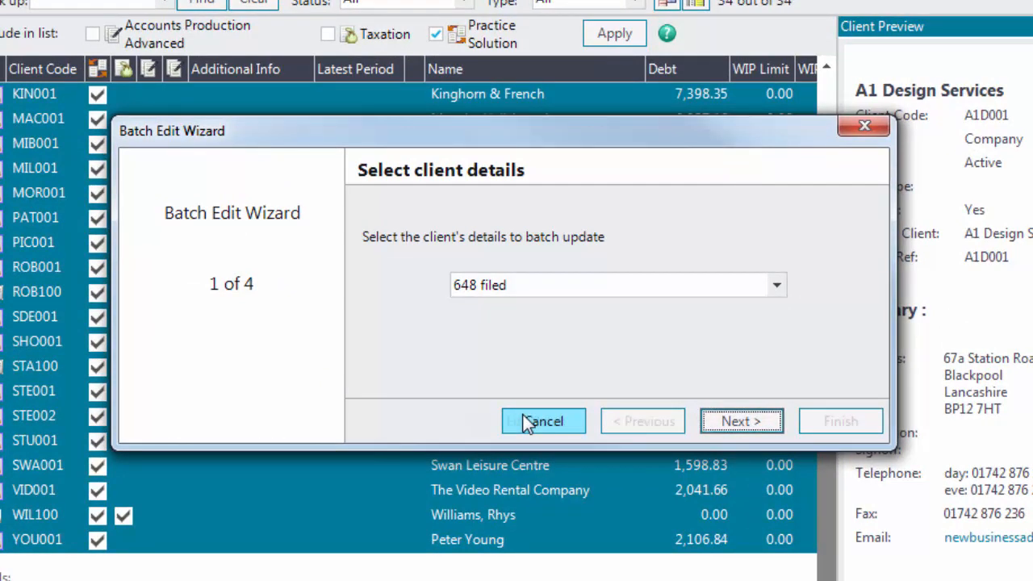
pyautogui.click(773, 285)
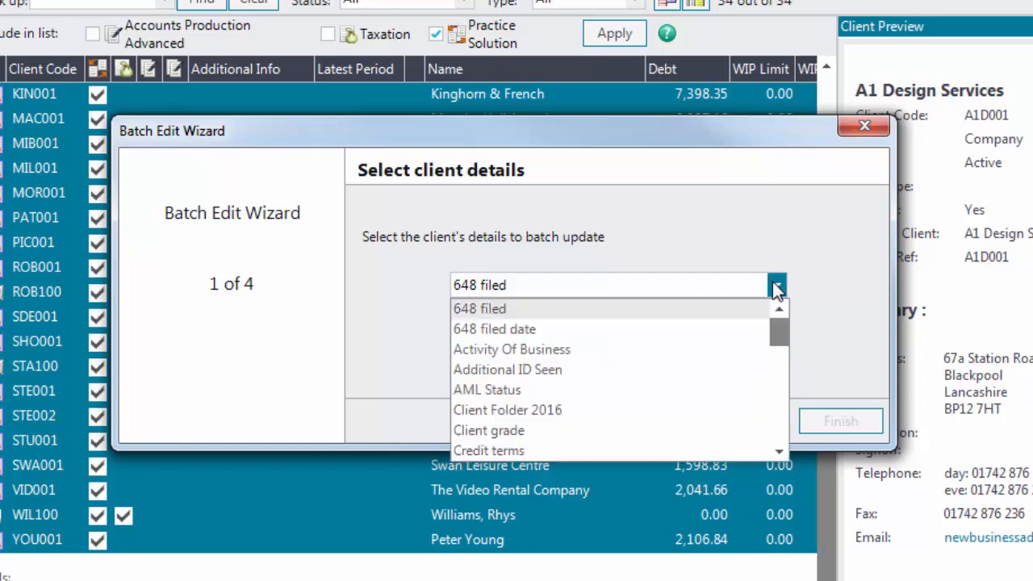
pyautogui.click(504, 409)
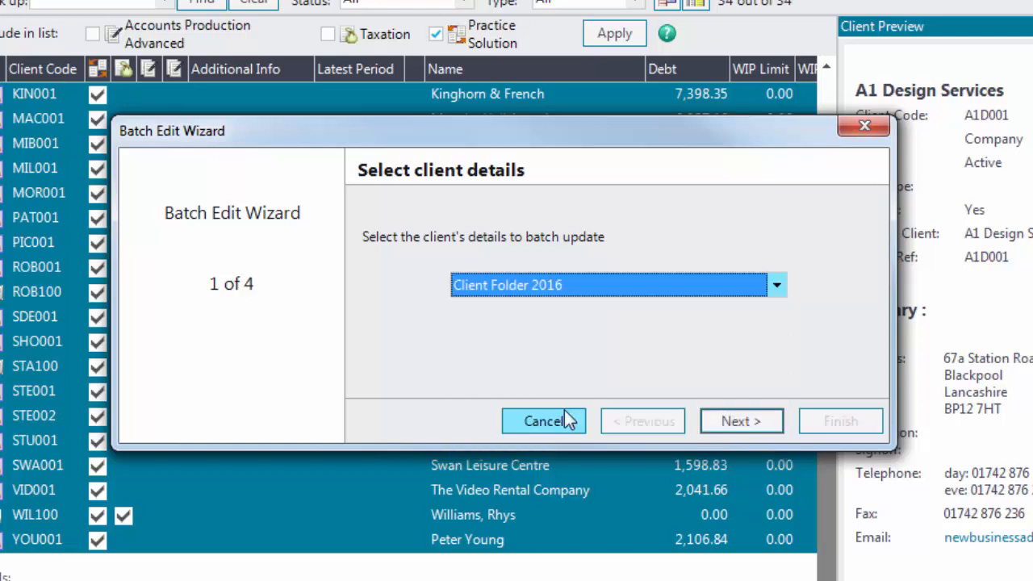
pyautogui.click(739, 422)
pyautogui.click(607, 287)
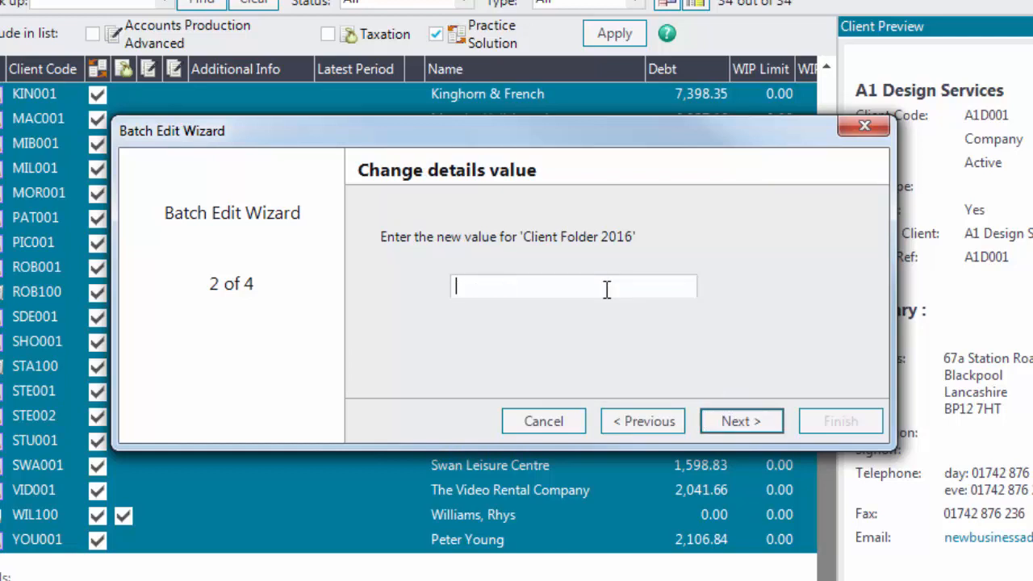
pyautogui.hotkey('ctrl', 'v')
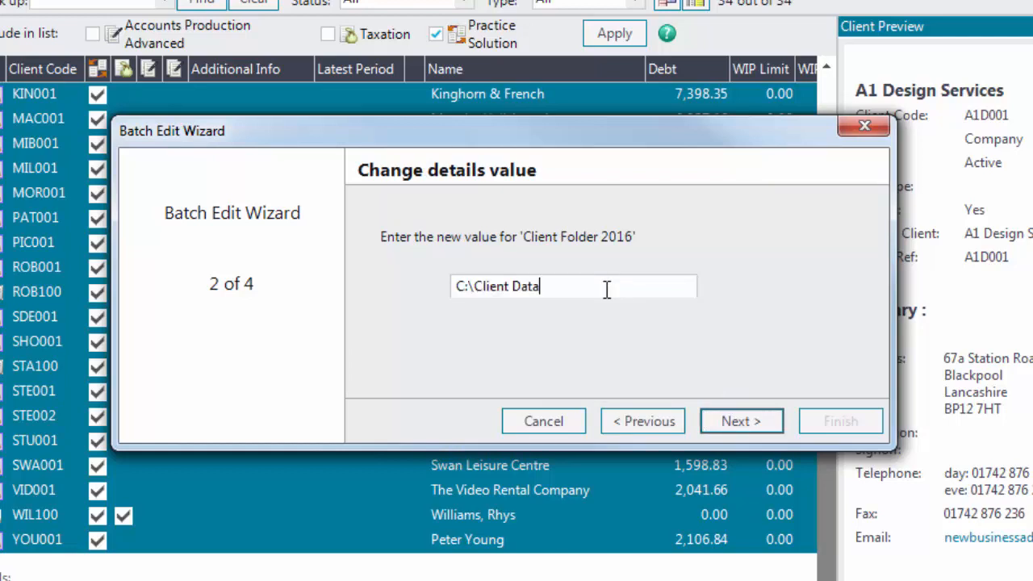
pyautogui.click(744, 419)
pyautogui.click(745, 419)
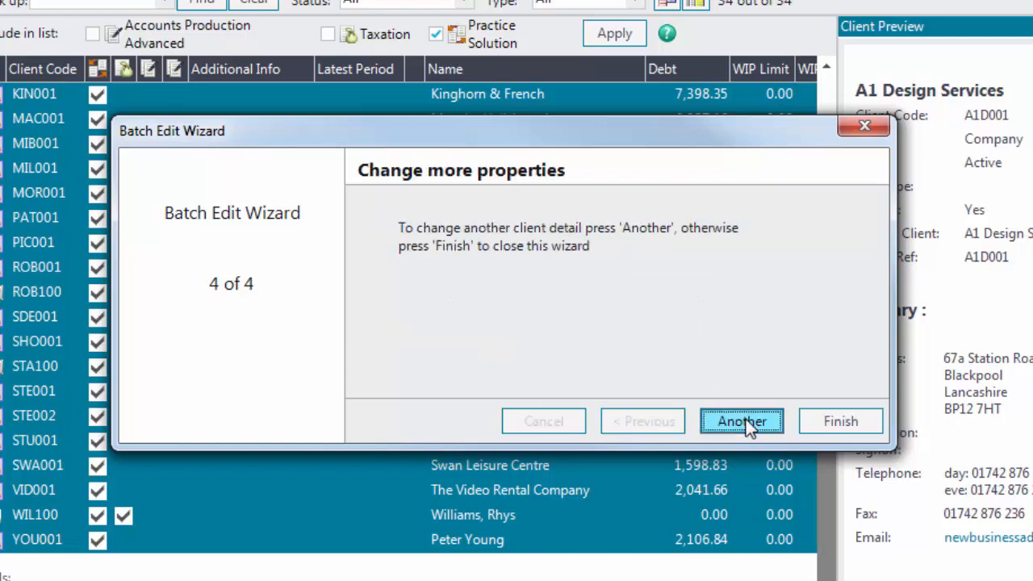
pyautogui.click(840, 421)
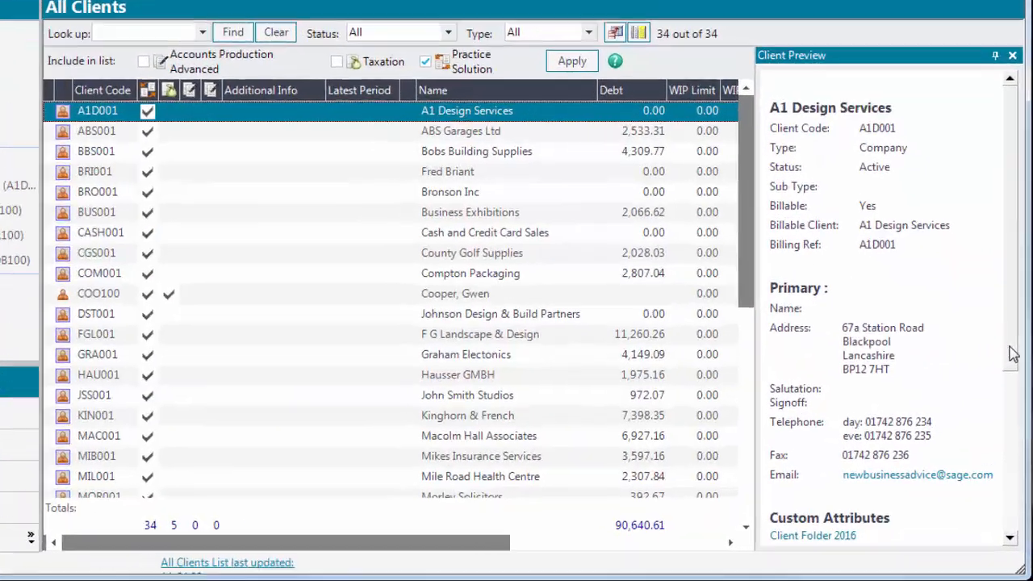
# Step: Open the Client Folder 2016 link from the custom attributes in the A1 Design Services client preview
pyautogui.moveTo(1012, 376); pyautogui.dragTo(1014, 454)
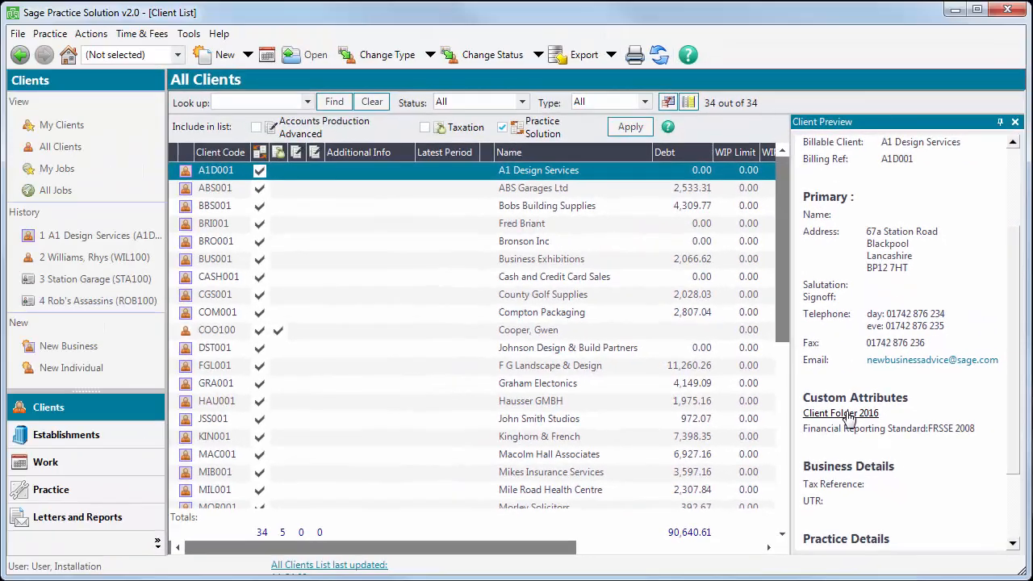
pyautogui.click(847, 414)
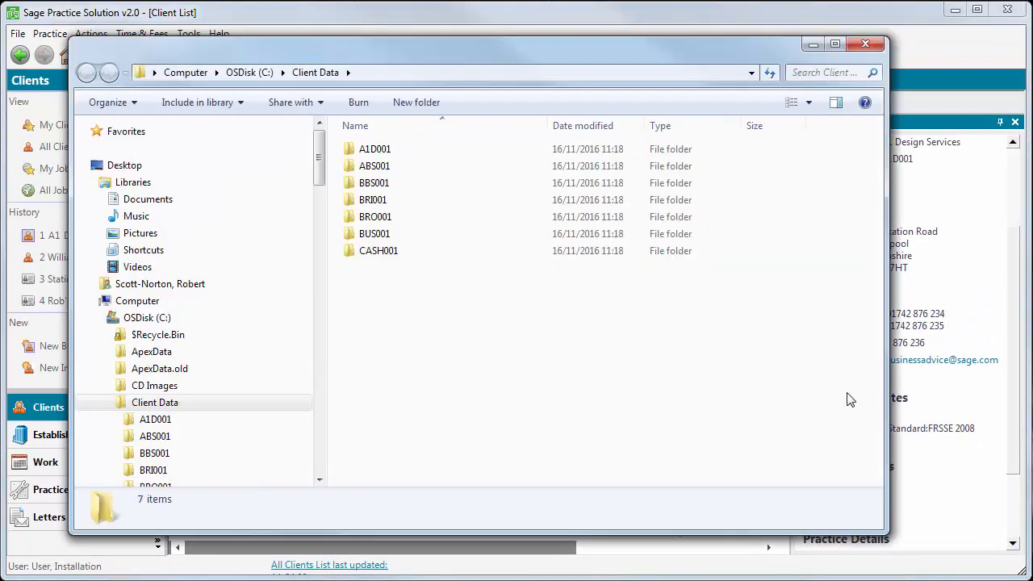
# Step: Close the Client Data folder window and set A1 Design Services' Client Folder 2016 custom attribute to C:\Client Data\A1D001\2016
pyautogui.click(865, 47)
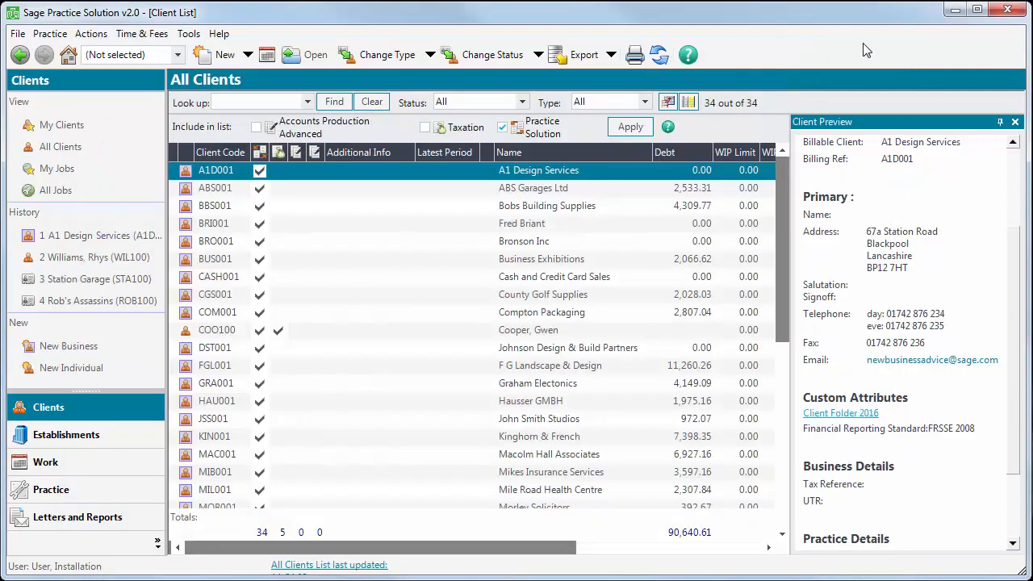
pyautogui.rightClick(574, 171)
pyautogui.click(614, 201)
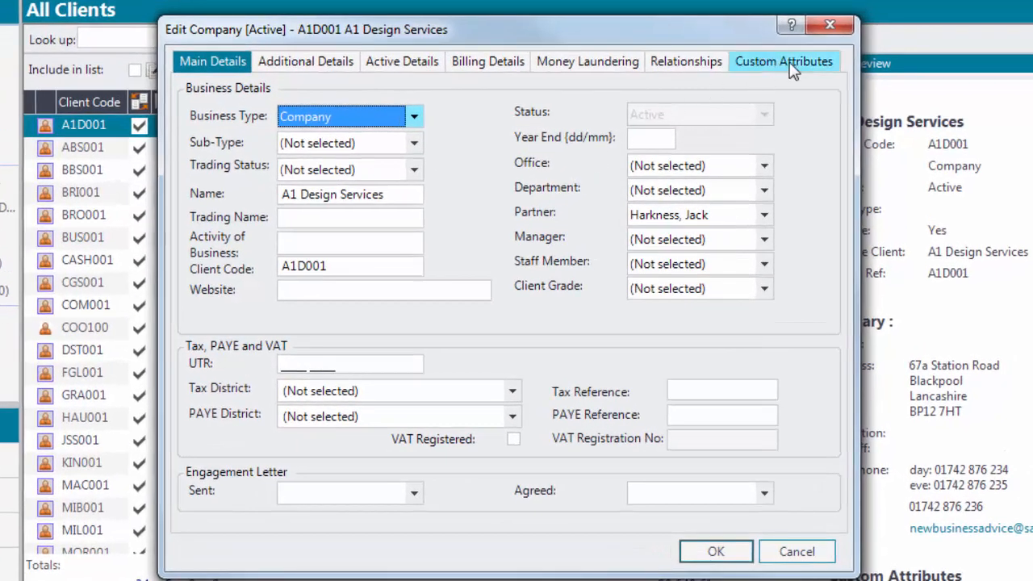
pyautogui.click(790, 71)
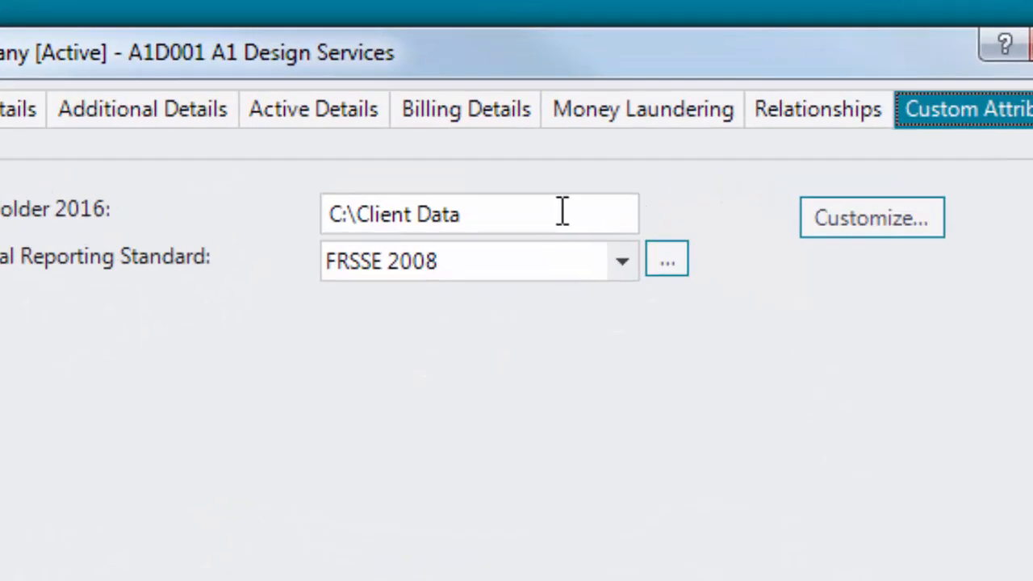
pyautogui.click(526, 124)
pyautogui.write('\\')
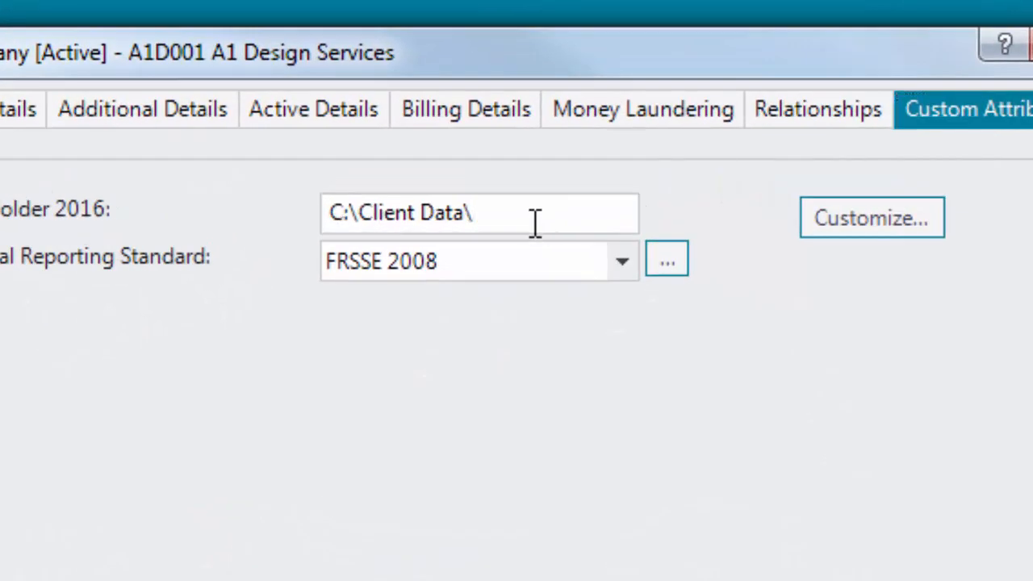
pyautogui.write('A1D001\\2016')
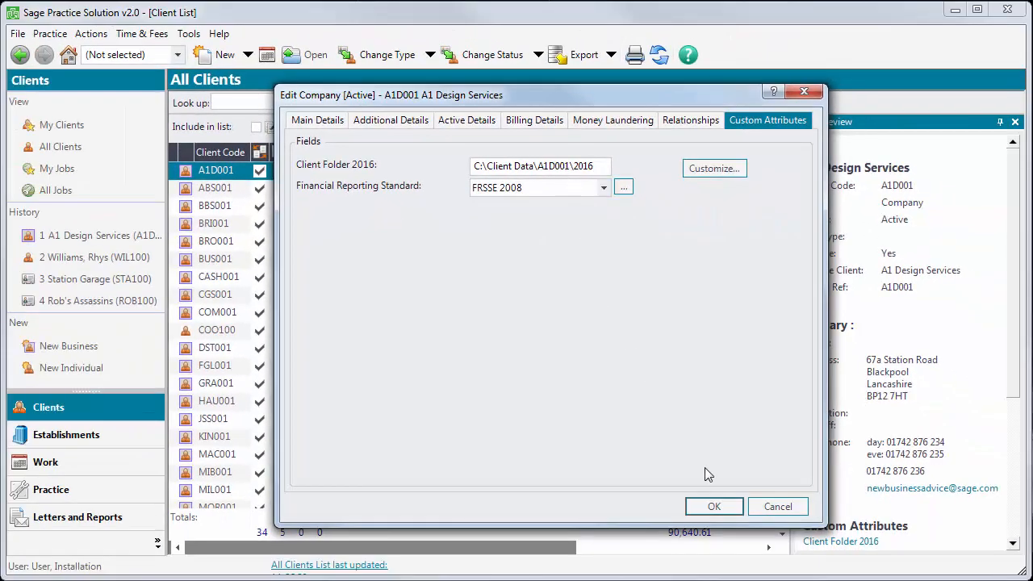
pyautogui.click(710, 508)
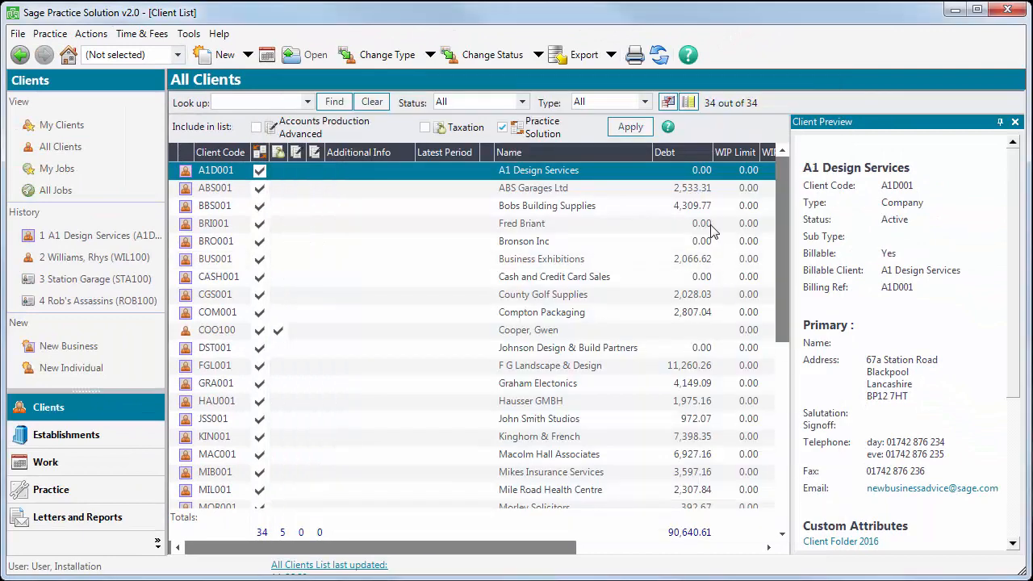
# Step: Refresh the client list, check the Client Folder 2016 link in the A1 Design Services preview, and close the folder window
pyautogui.click(664, 56)
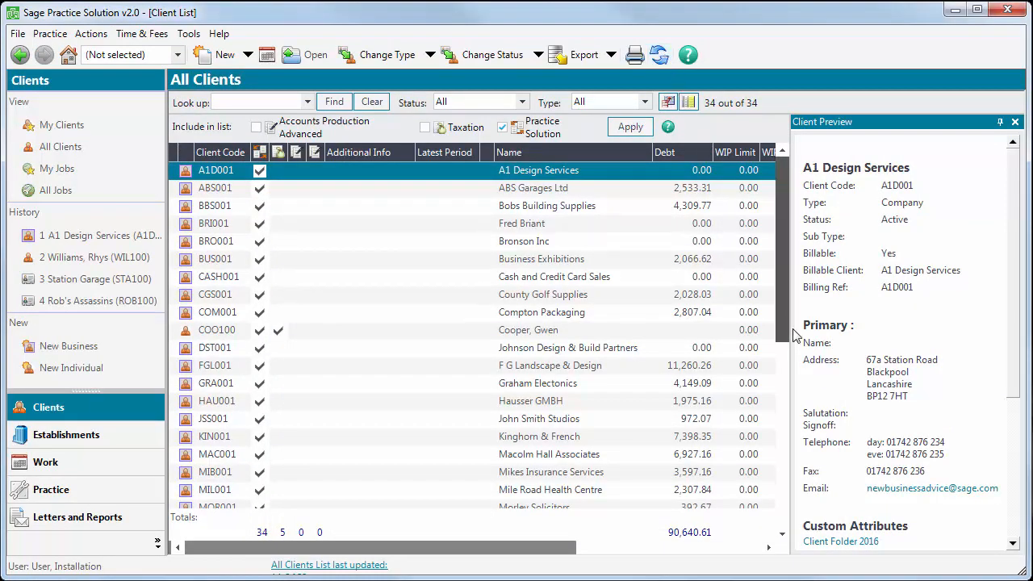
pyautogui.scroll(-1, 859, 456)
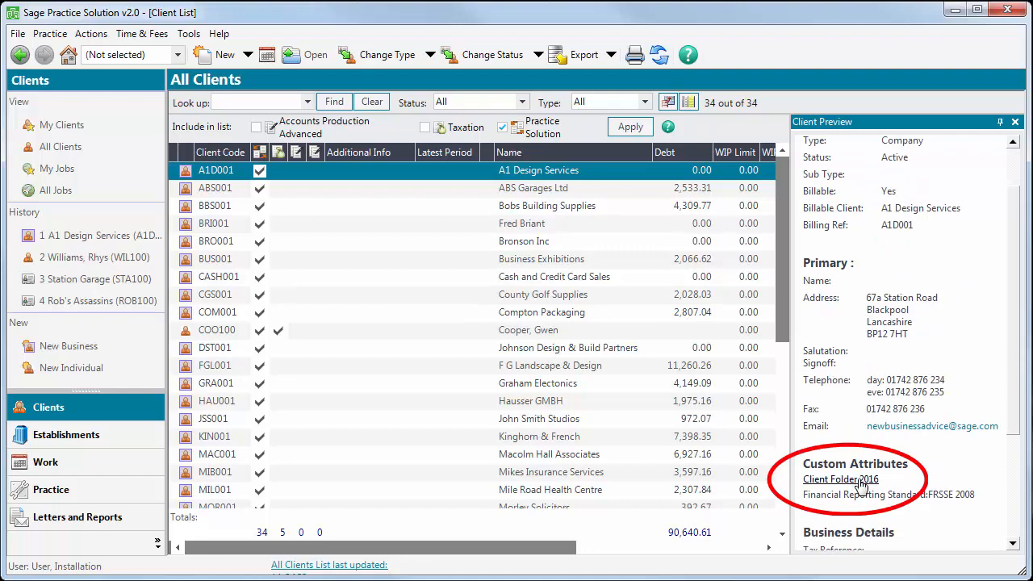
pyautogui.click(861, 482)
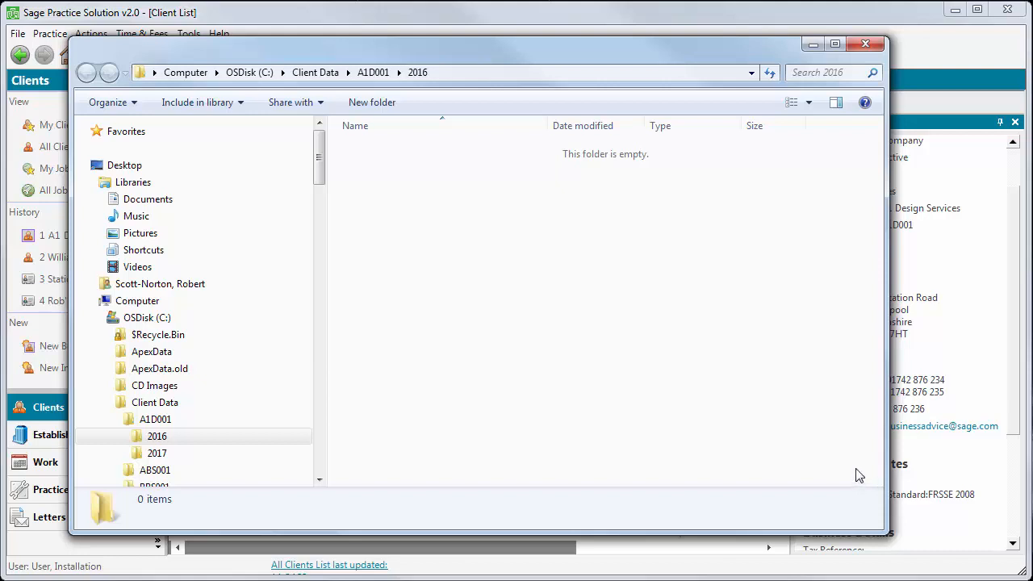
pyautogui.click(864, 45)
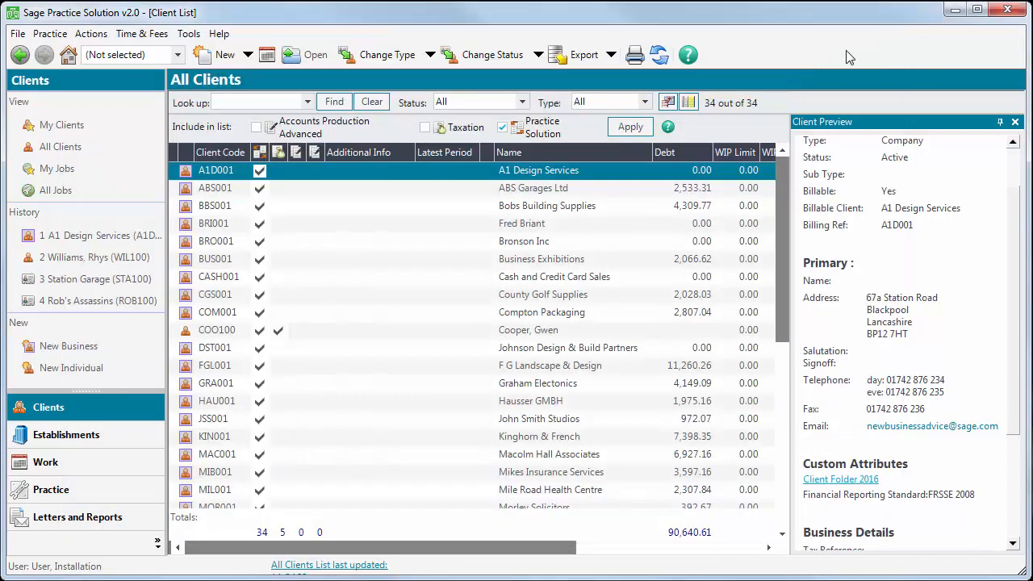
# Step: Create a new Client Hub custom attribute named Client Folder 2017 with the type Link
pyautogui.click(187, 35)
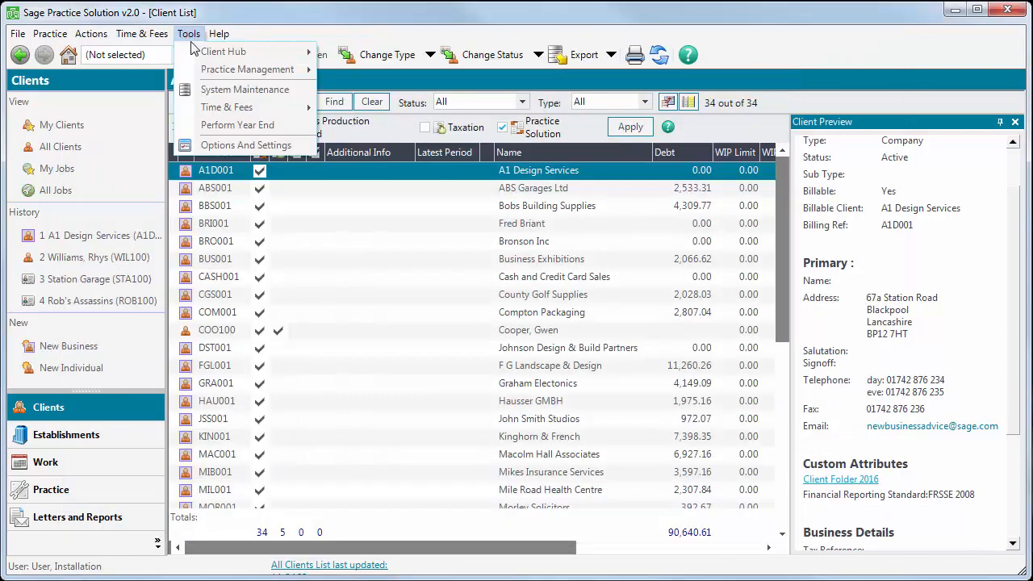
pyautogui.moveTo(269, 54)
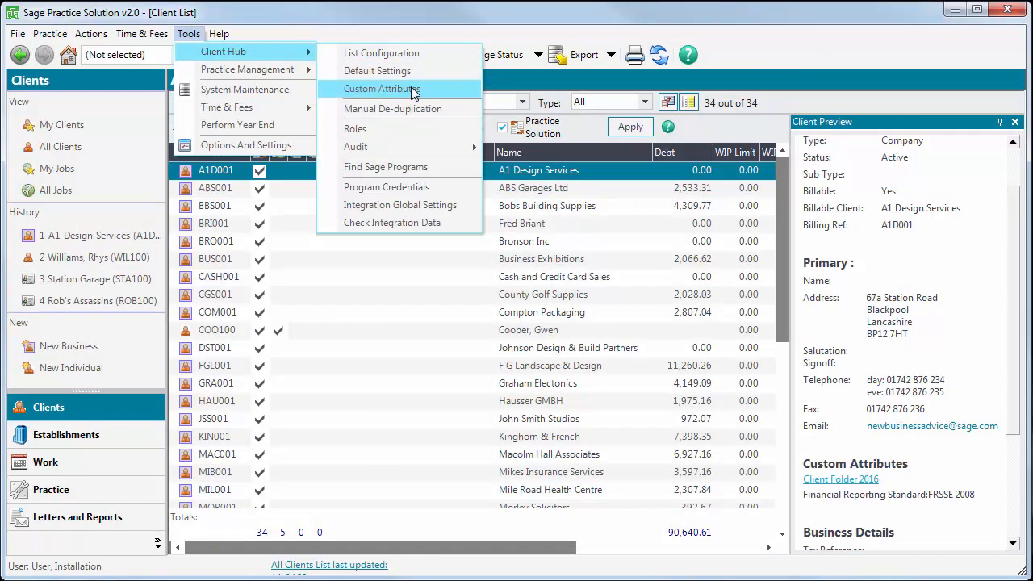
pyautogui.click(412, 93)
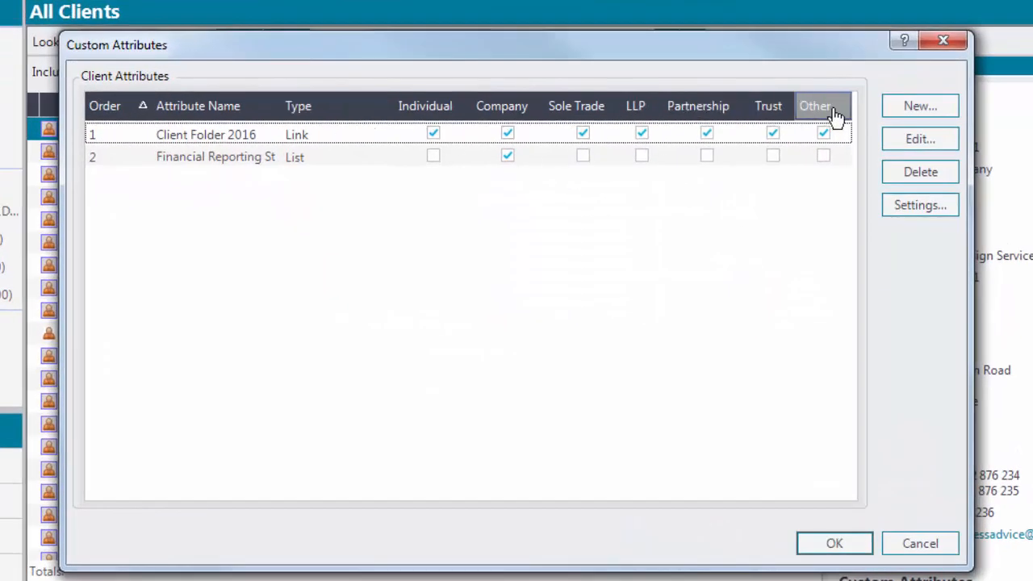
pyautogui.click(920, 108)
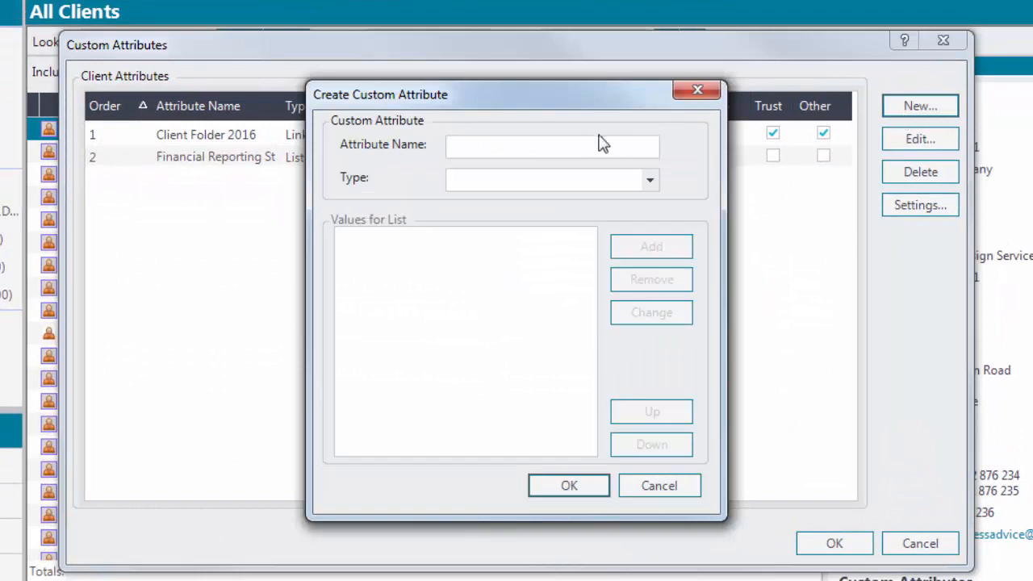
pyautogui.write('Cli')
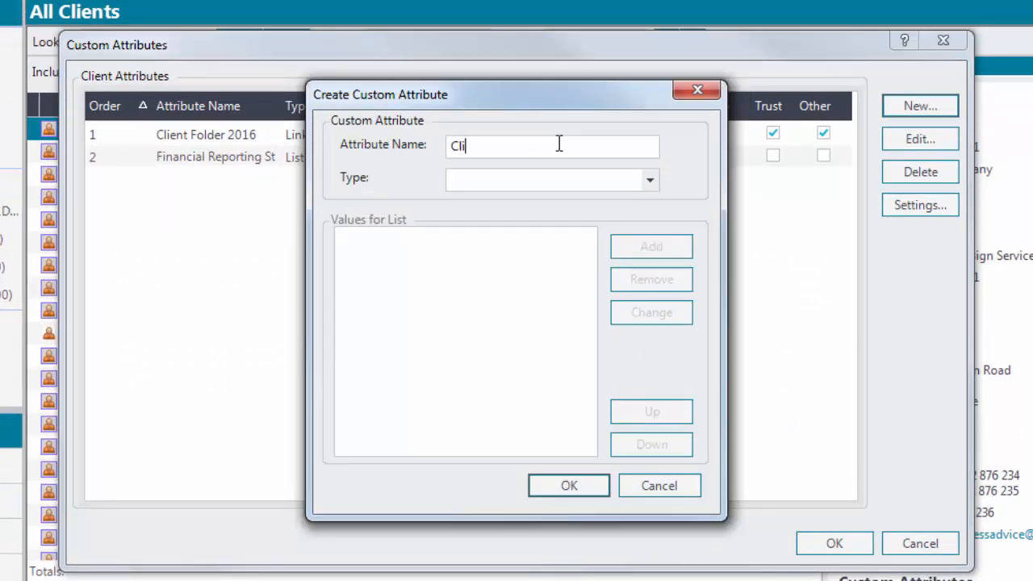
pyautogui.write('ent Folder 2017')
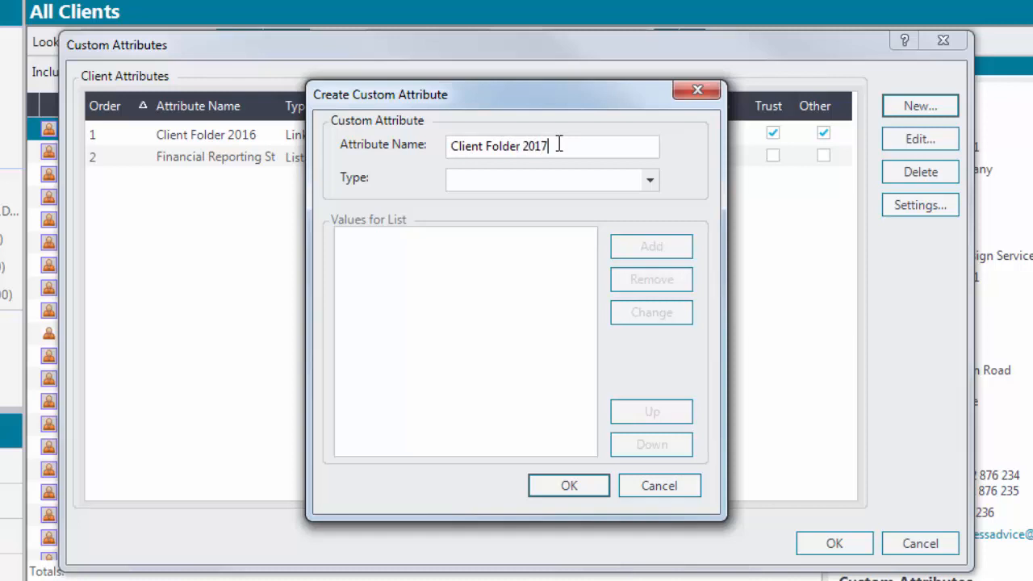
pyautogui.click(650, 180)
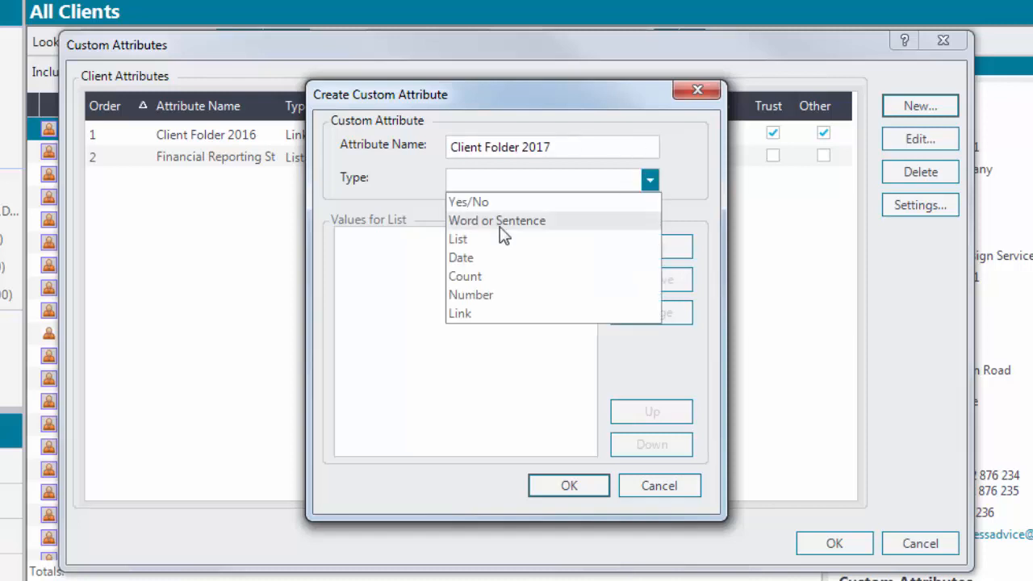
pyautogui.click(461, 313)
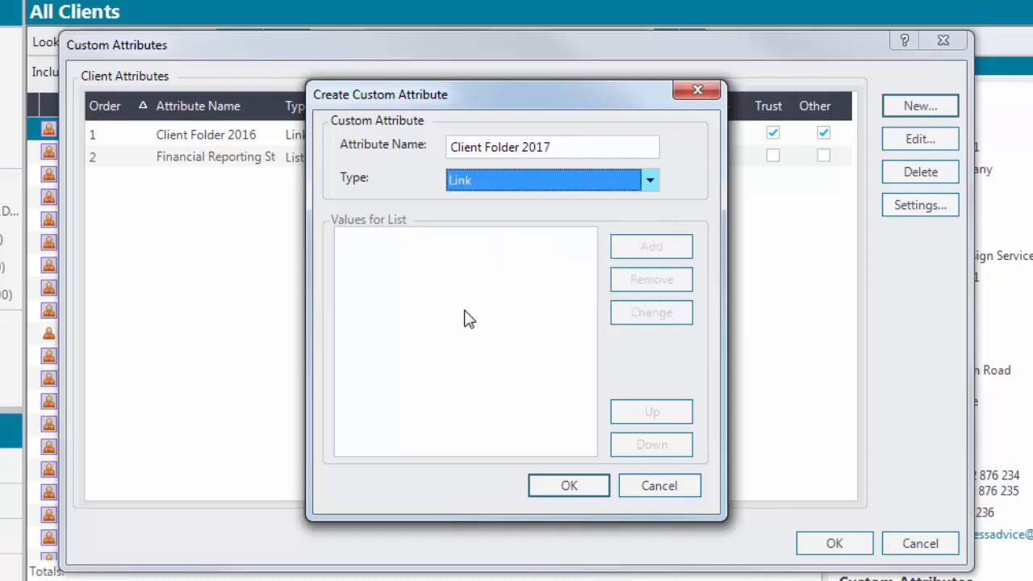
pyautogui.click(570, 485)
# Step: In the custom attributes settings, make Client Folder 2016 invisible and move Client Folder 2017 above Financial Reporting Standard
pyautogui.click(912, 206)
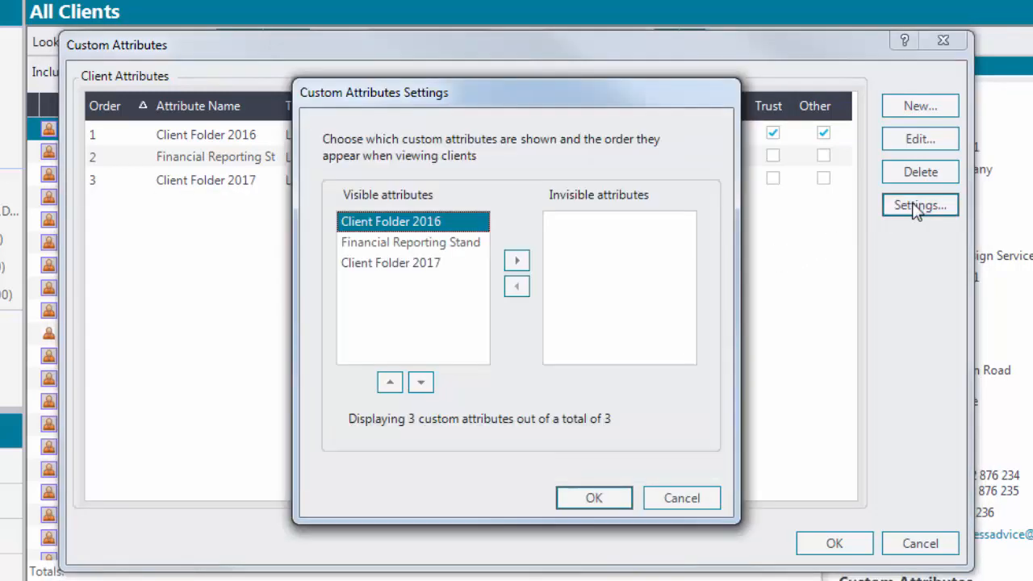
pyautogui.click(516, 260)
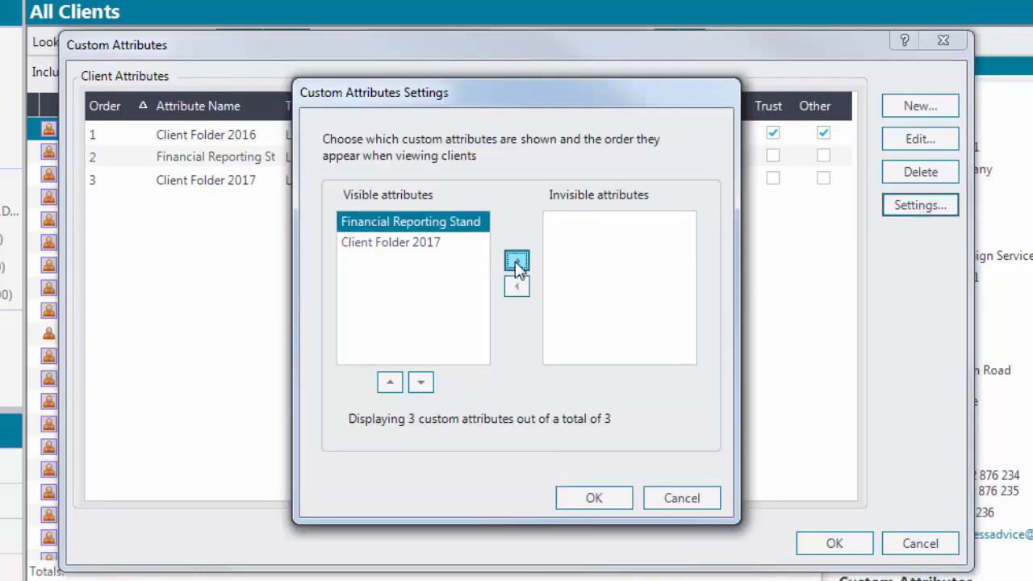
pyautogui.click(440, 252)
pyautogui.click(390, 382)
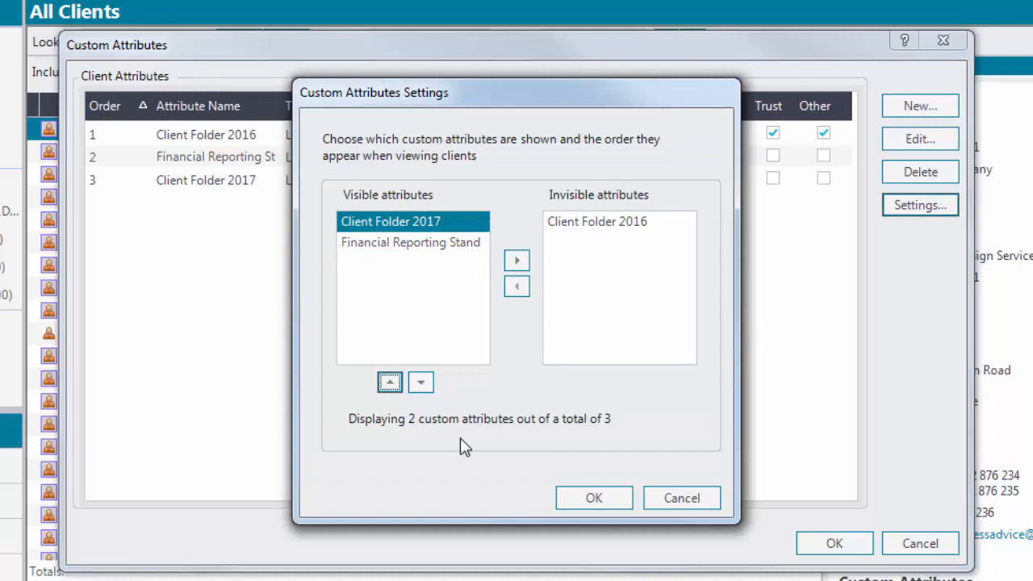
pyautogui.click(593, 499)
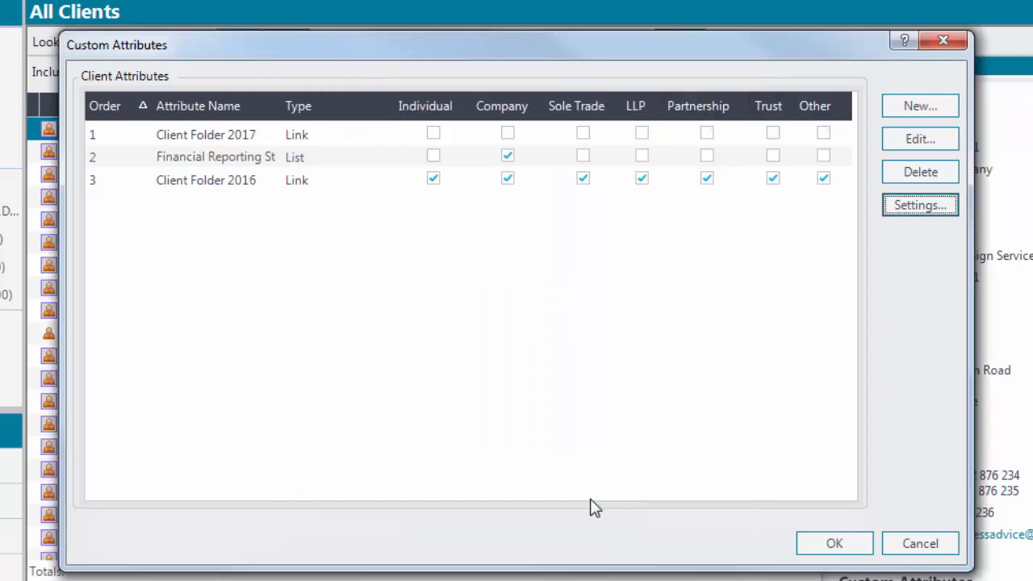
# Step: Enable Client Folder 2017 for Individual, Company, Sole Trade, LLP, Partnership, Trust and Other clients, and save the custom attributes
pyautogui.click(433, 134)
pyautogui.click(507, 134)
pyautogui.click(581, 134)
pyautogui.click(641, 134)
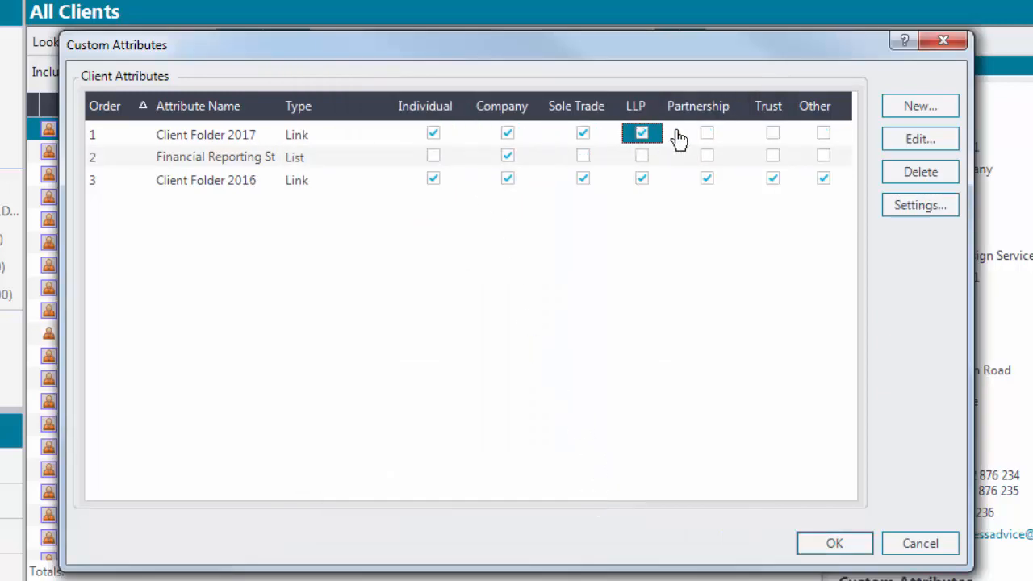
pyautogui.click(706, 134)
pyautogui.click(772, 134)
pyautogui.click(823, 133)
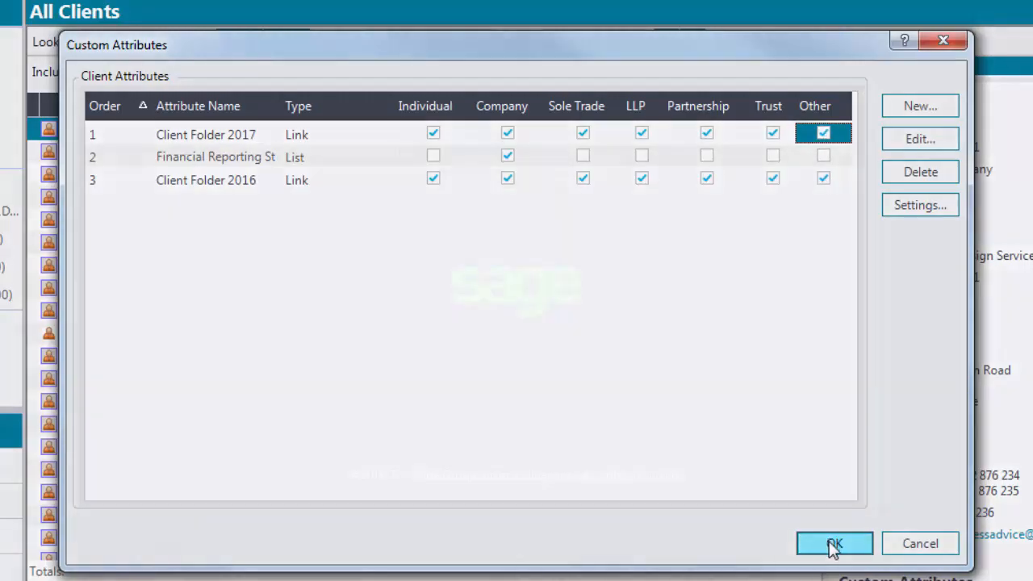
pyautogui.click(835, 543)
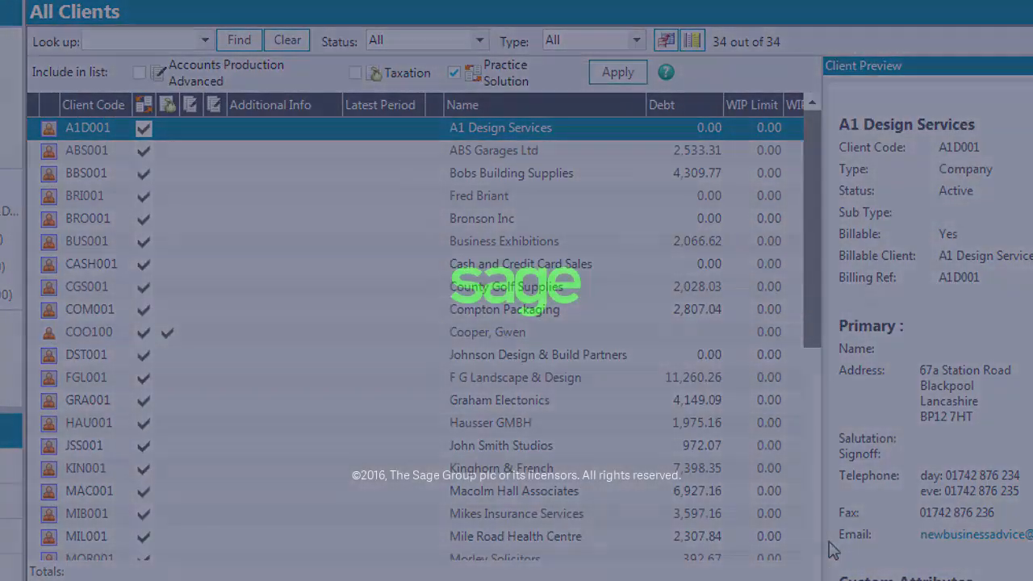